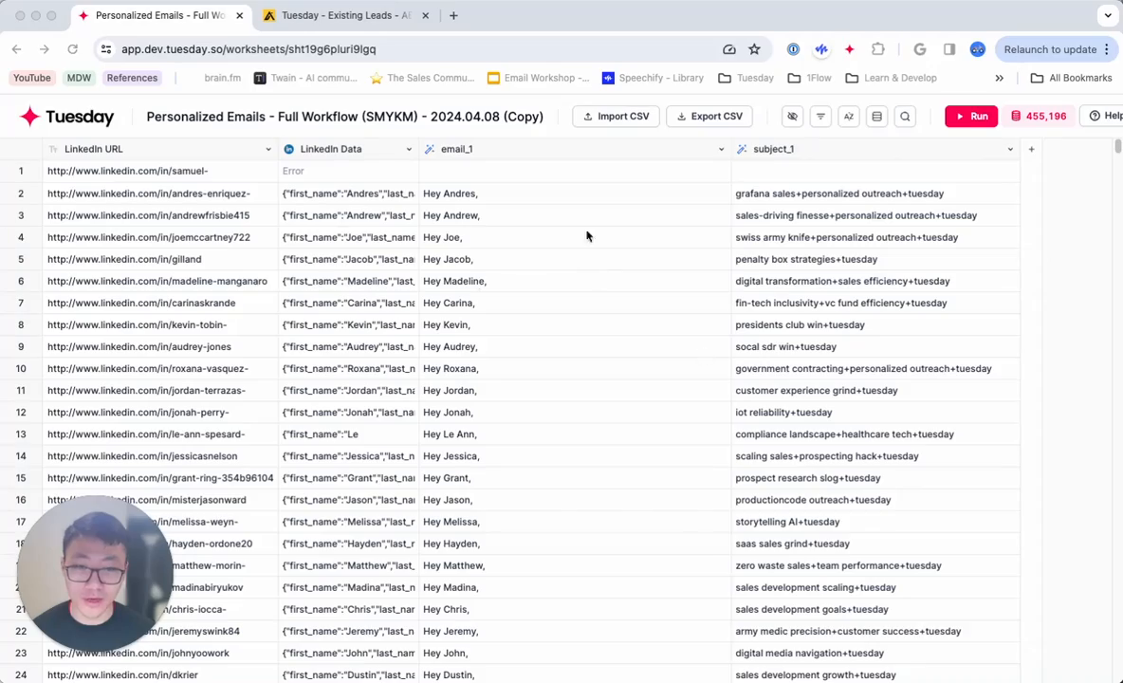
- Examine the worksheet's email_1 and subject_1 columns, including the email_1 prompt and the generated email in row 3
scroll(702, 548, down, 20)
scroll(691, 544, up, 20)
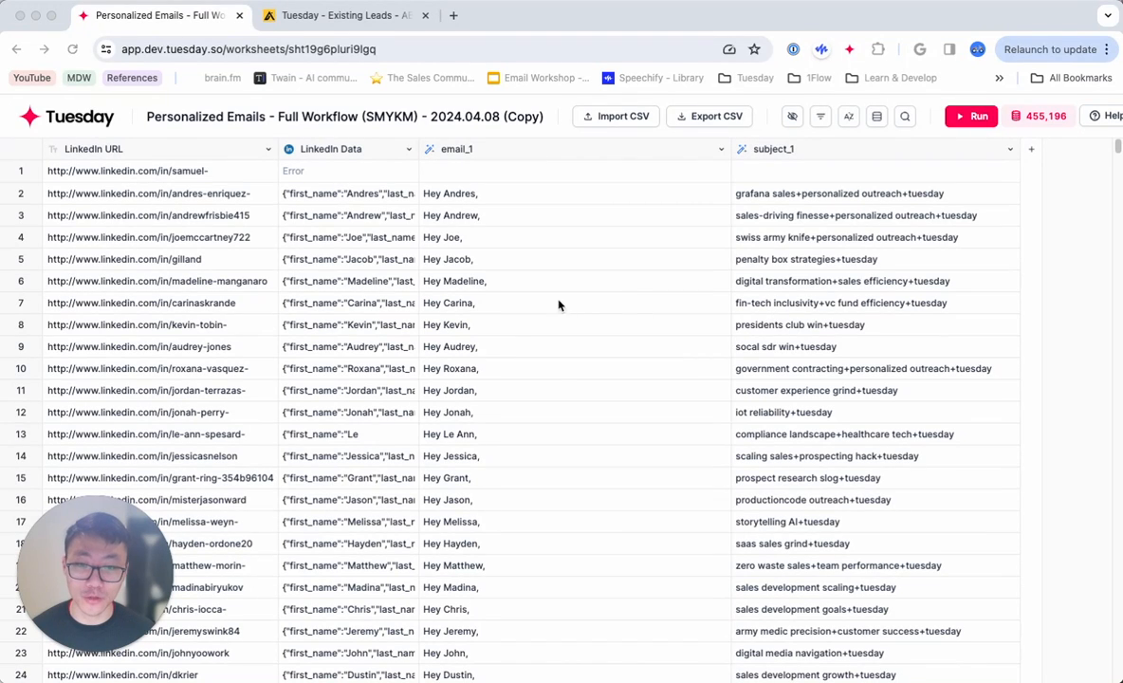
click(498, 150)
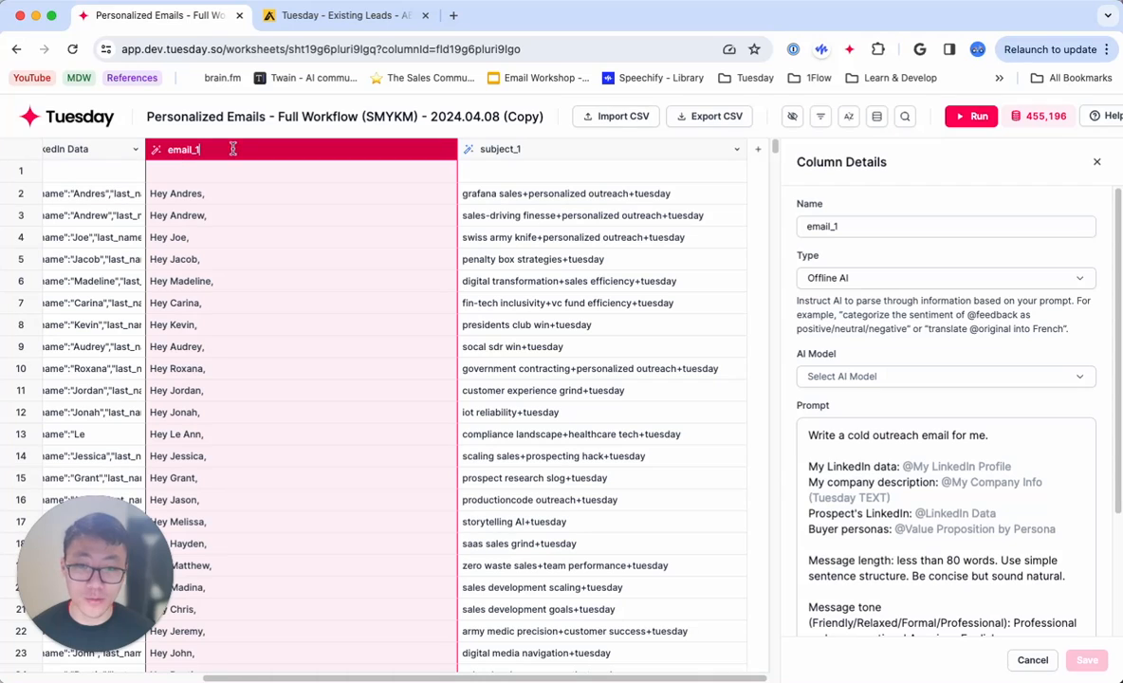
click(480, 150)
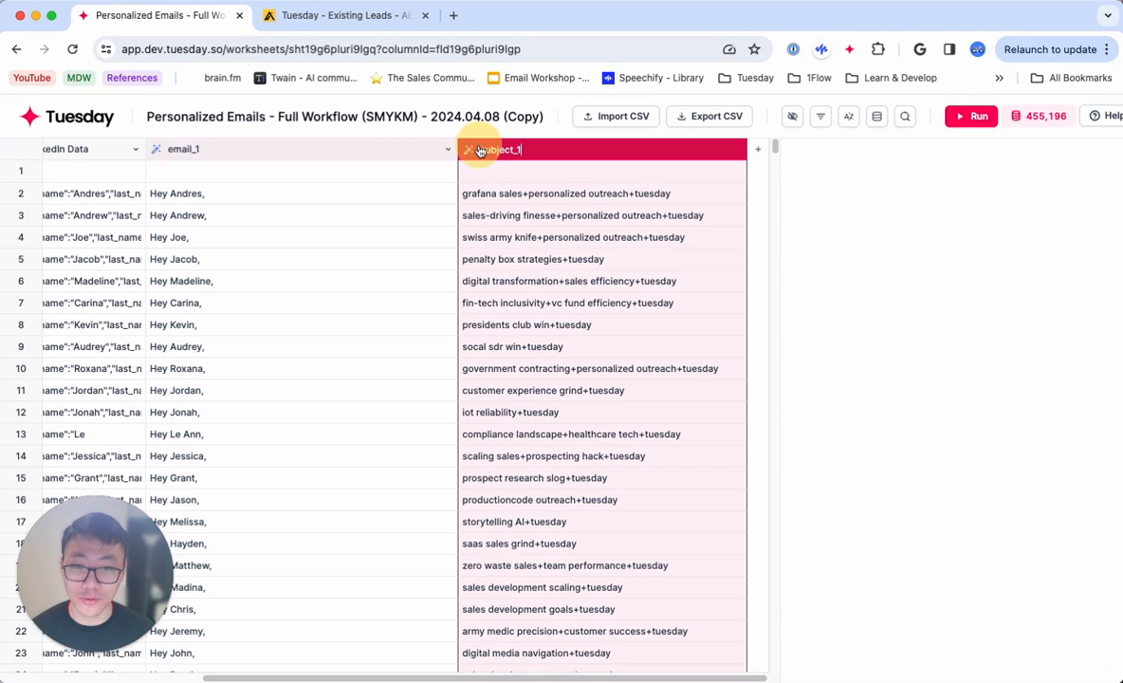
mouse_move(525, 149)
mouse_down()
mouse_move(459, 149)
mouse_move(490, 150)
mouse_move(479, 155)
mouse_up()
click(476, 282)
click(500, 148)
click(444, 283)
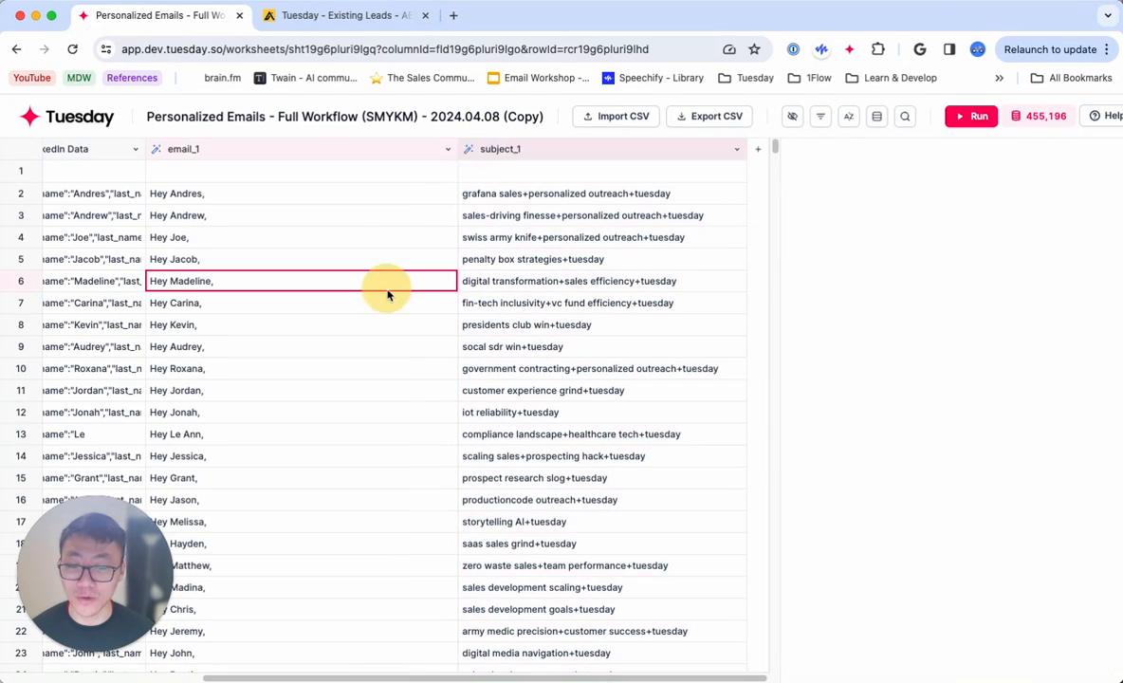
click(303, 210)
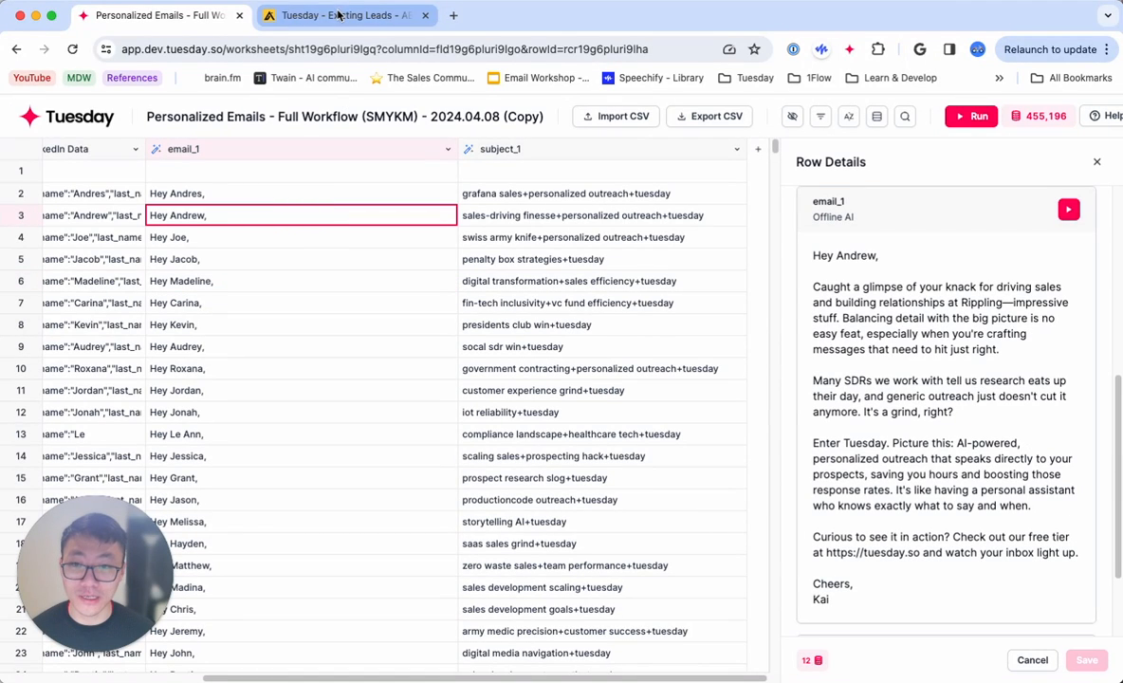
- Switch to the Apollo sequence, leave the template editor without saving, and review the sequence's automatic email steps
click(337, 16)
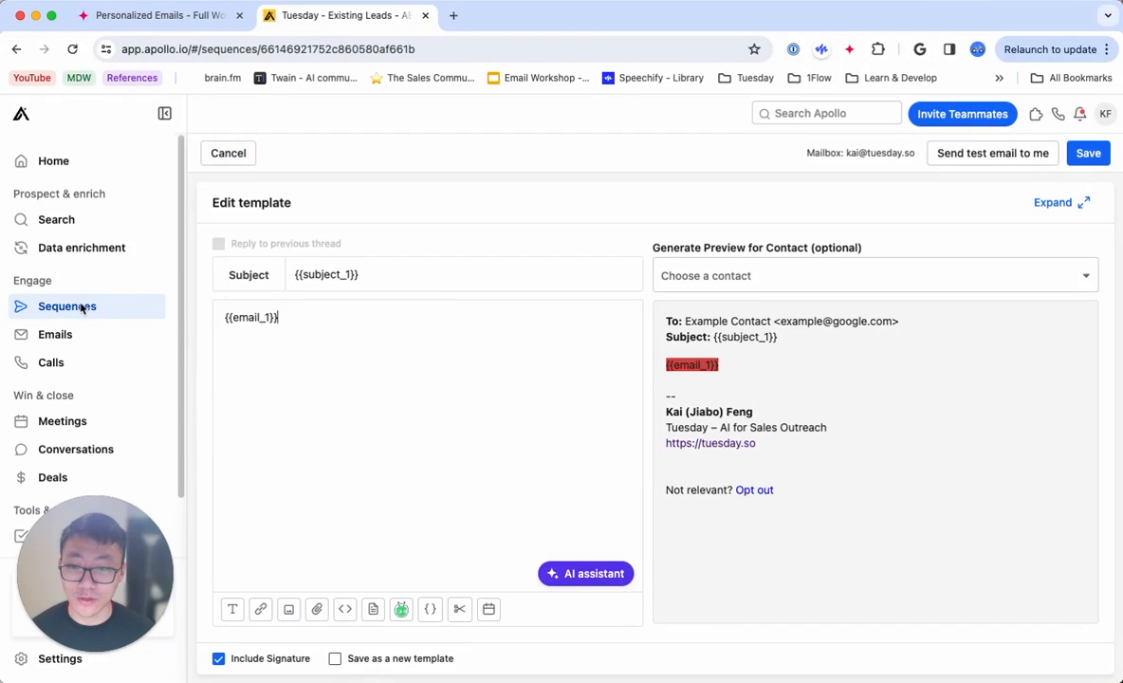
click(228, 155)
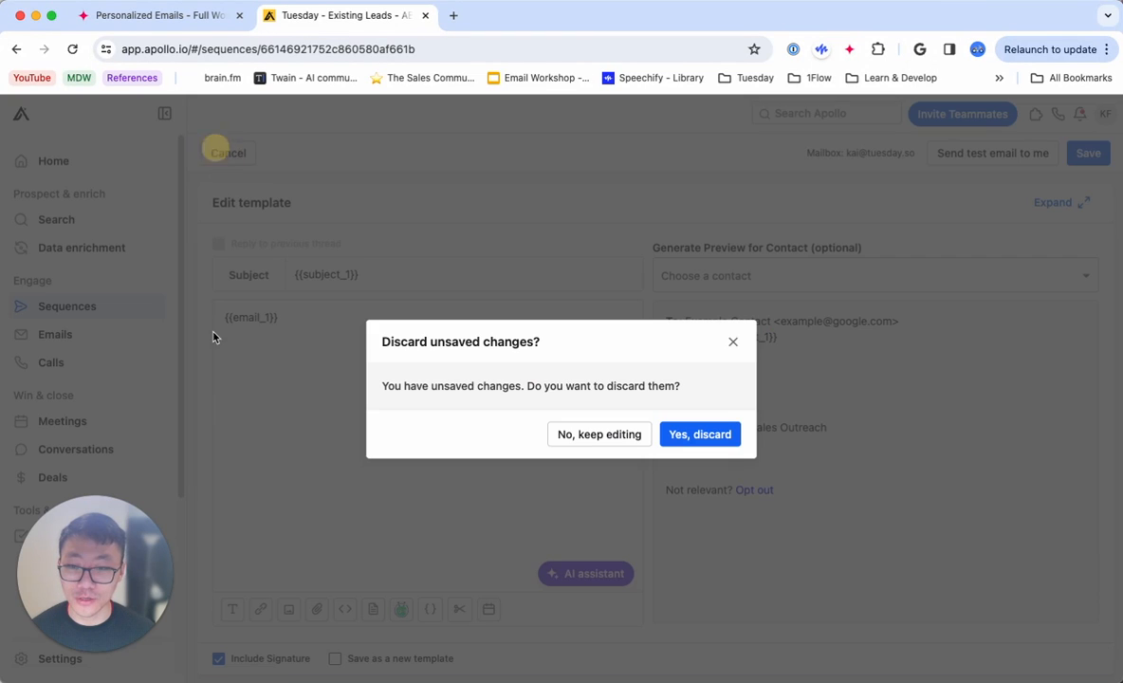
click(692, 438)
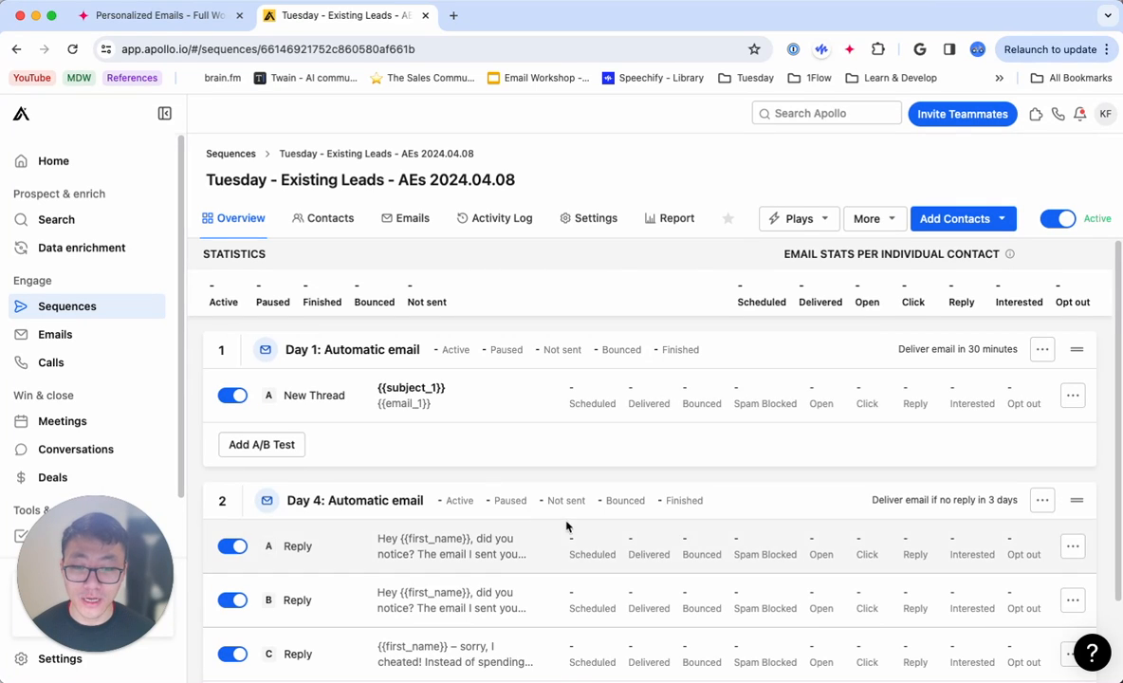
scroll(544, 533, down, 2)
scroll(534, 536, up, 2)
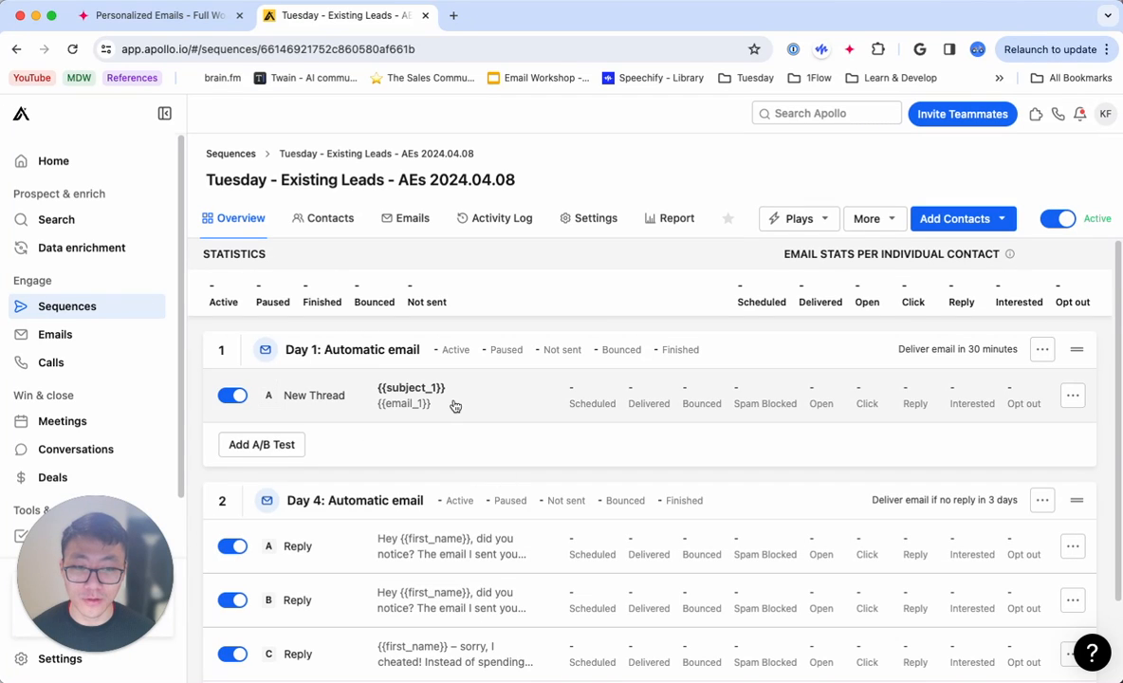
- Compare the Day 1 email template's {{subject_1}} and {{email_1}} variables with the Tuesday worksheet columns, then leave the template without saving
click(398, 391)
mouse_move(376, 269)
mouse_down()
mouse_move(308, 272)
mouse_move(375, 268)
mouse_up()
click(380, 278)
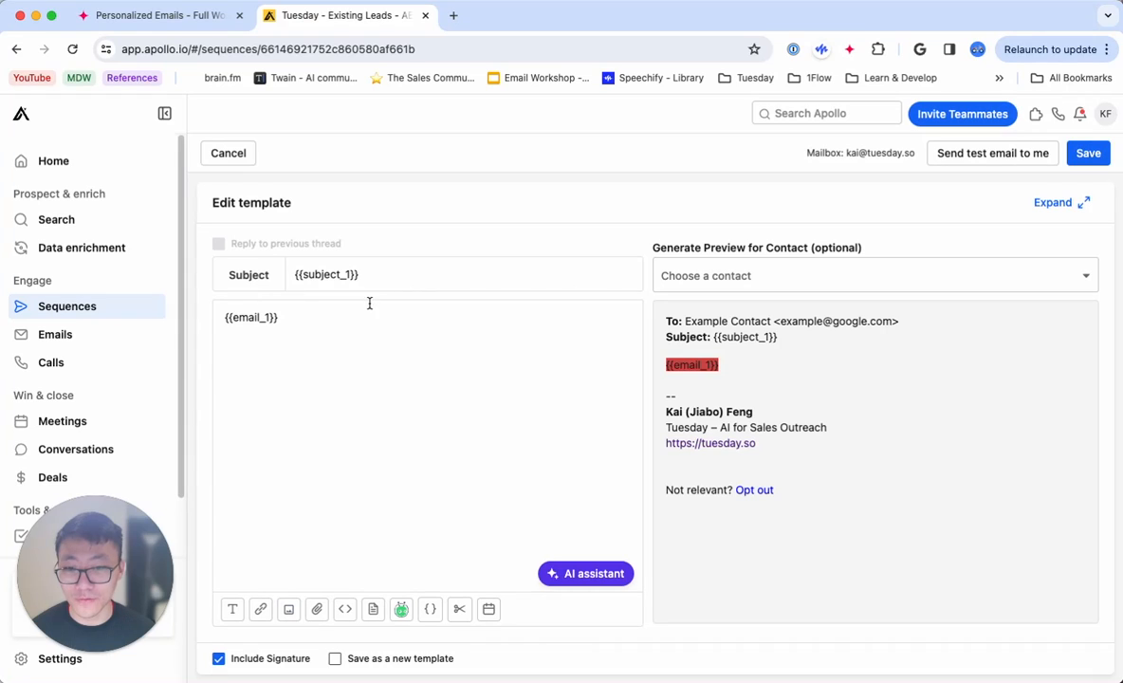
click(161, 15)
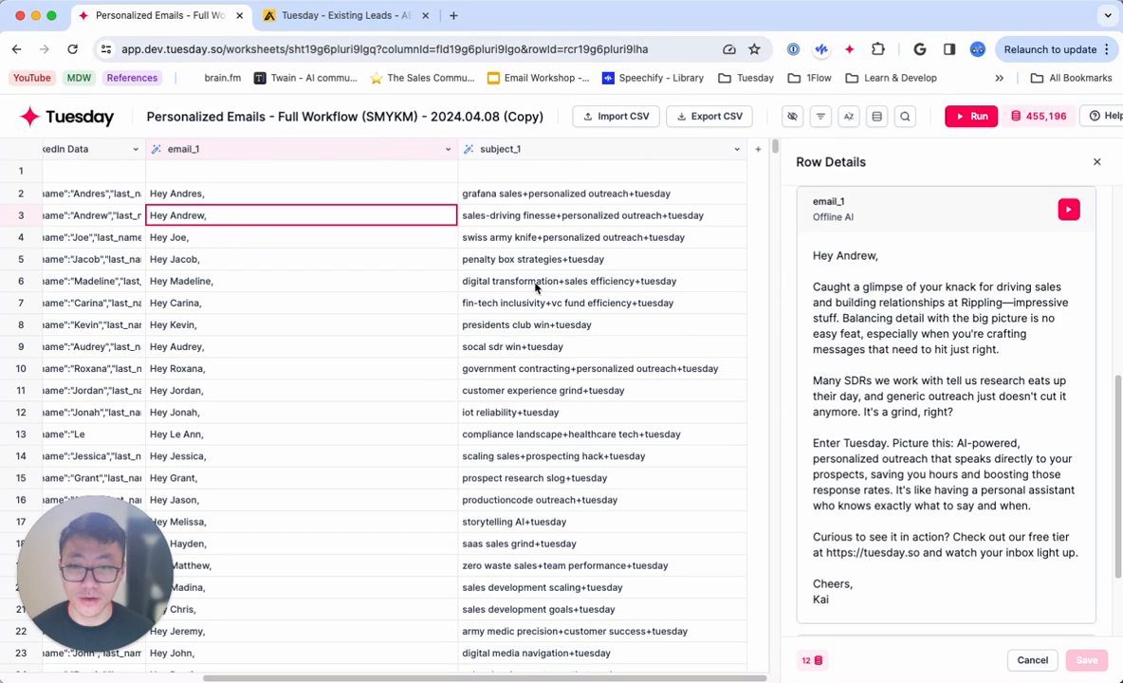
click(351, 18)
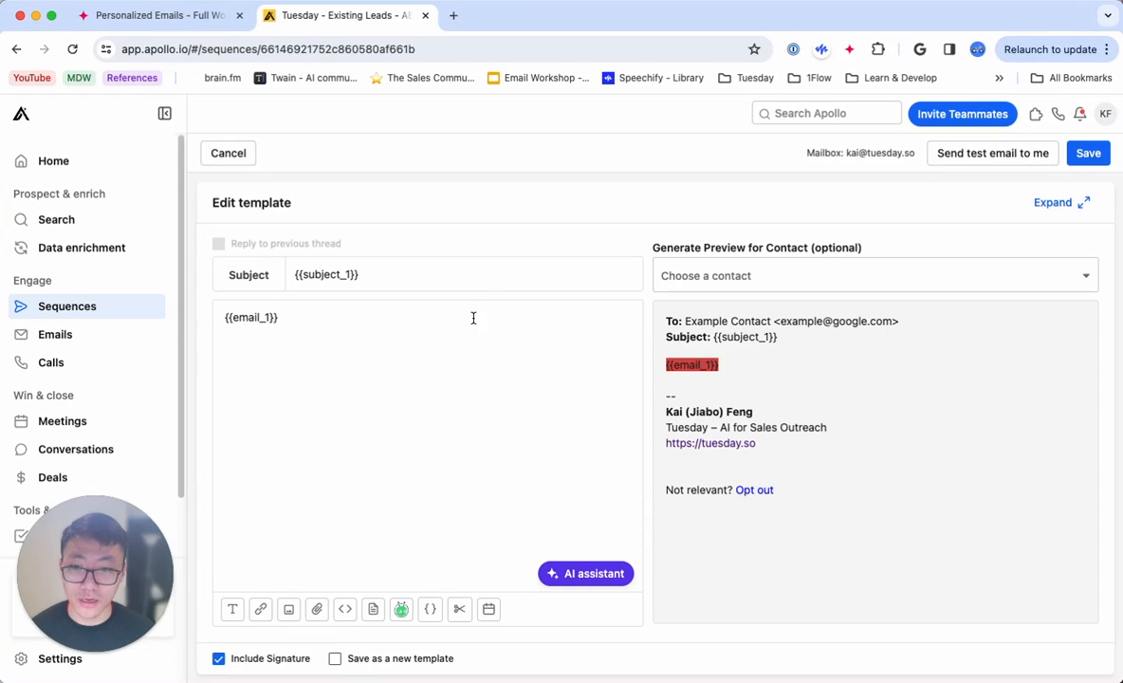
click(237, 152)
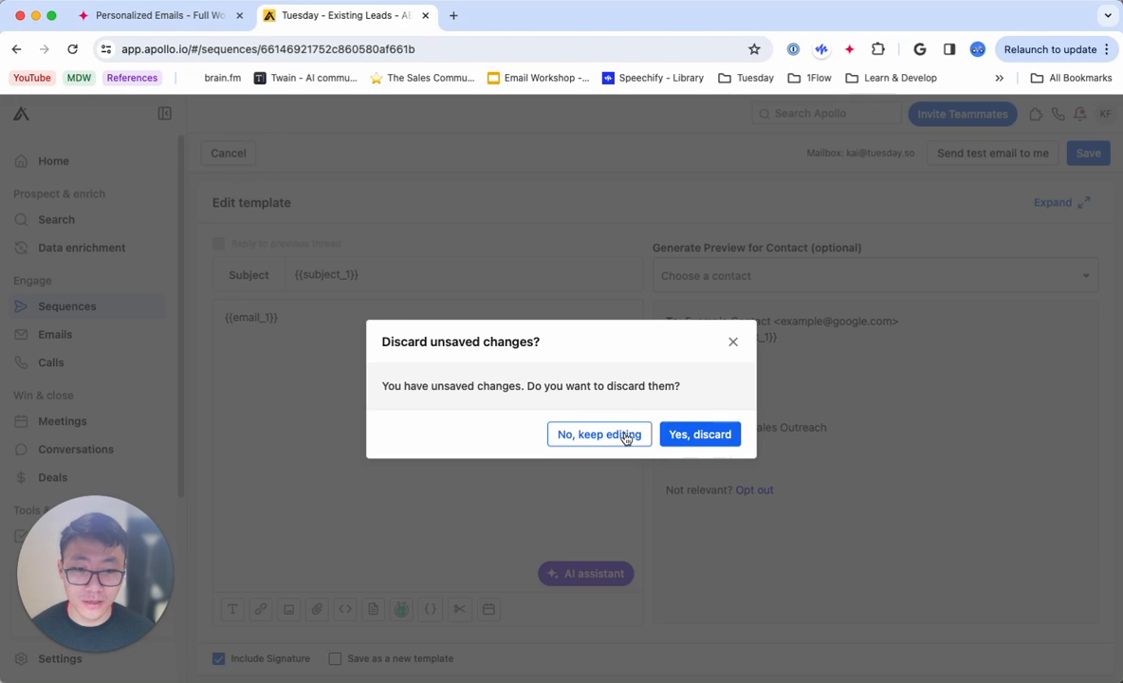
click(698, 433)
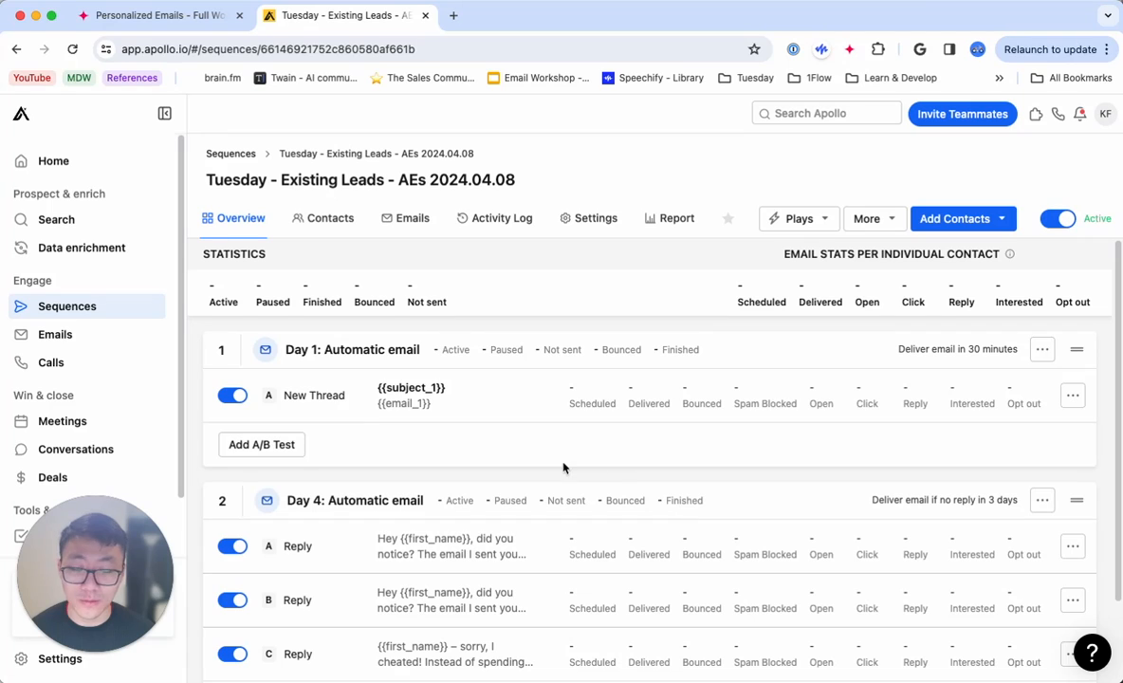
- Return to the Tuesday worksheet and check which columns it contains
click(169, 15)
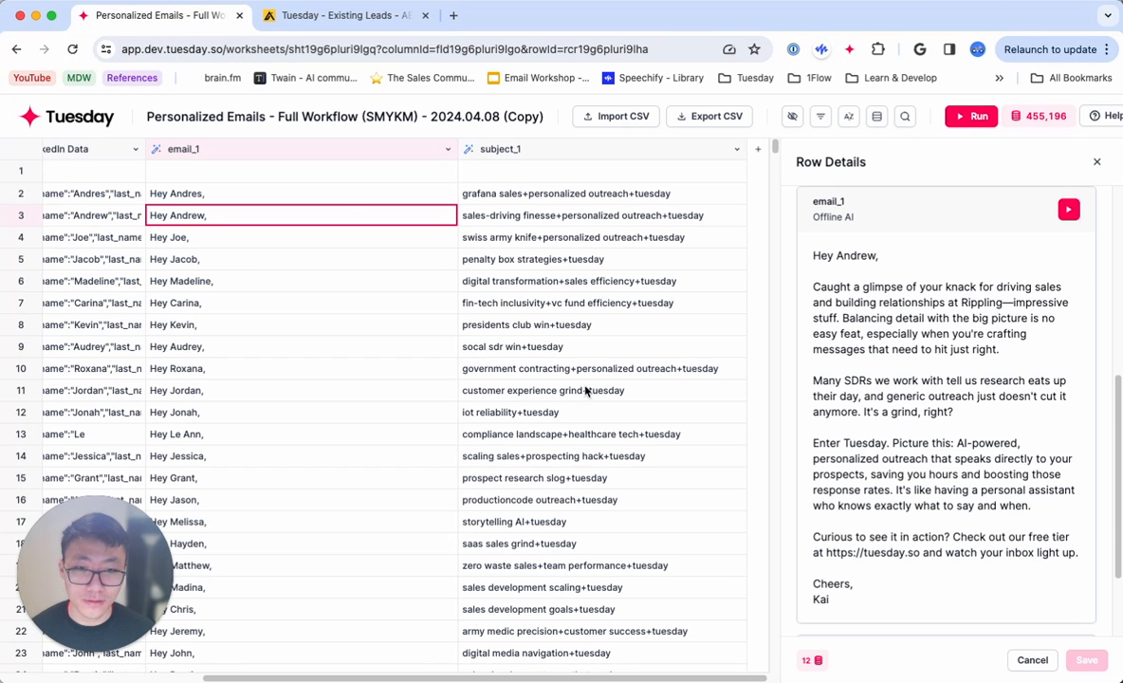
scroll(597, 400, left, 5)
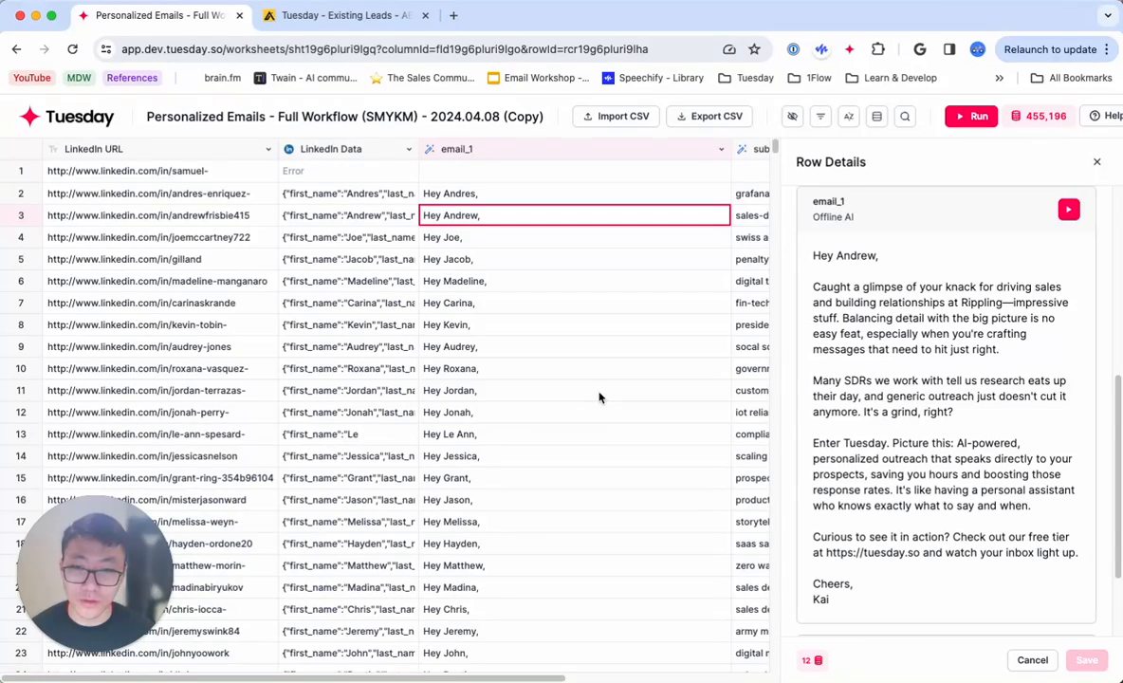
scroll(564, 393, right, 5)
scroll(601, 394, left, 5)
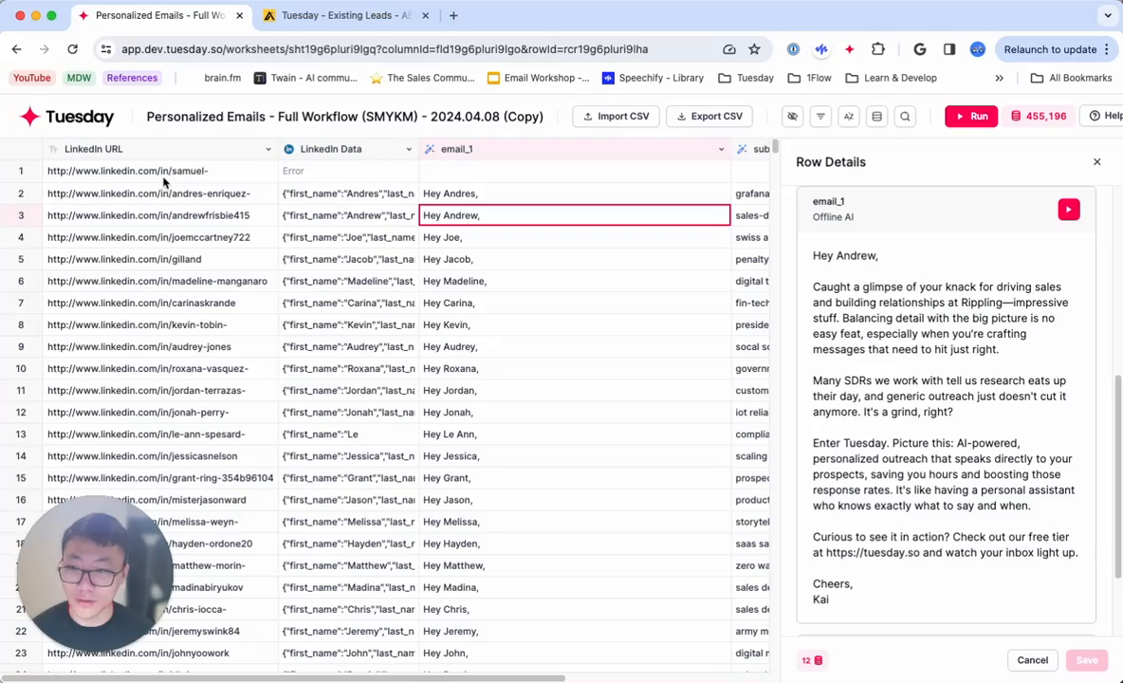
- Switch to the apollo-contacts-export workbook in Excel and copy all the addresses in the Email column, without its header
key(super+Tab)
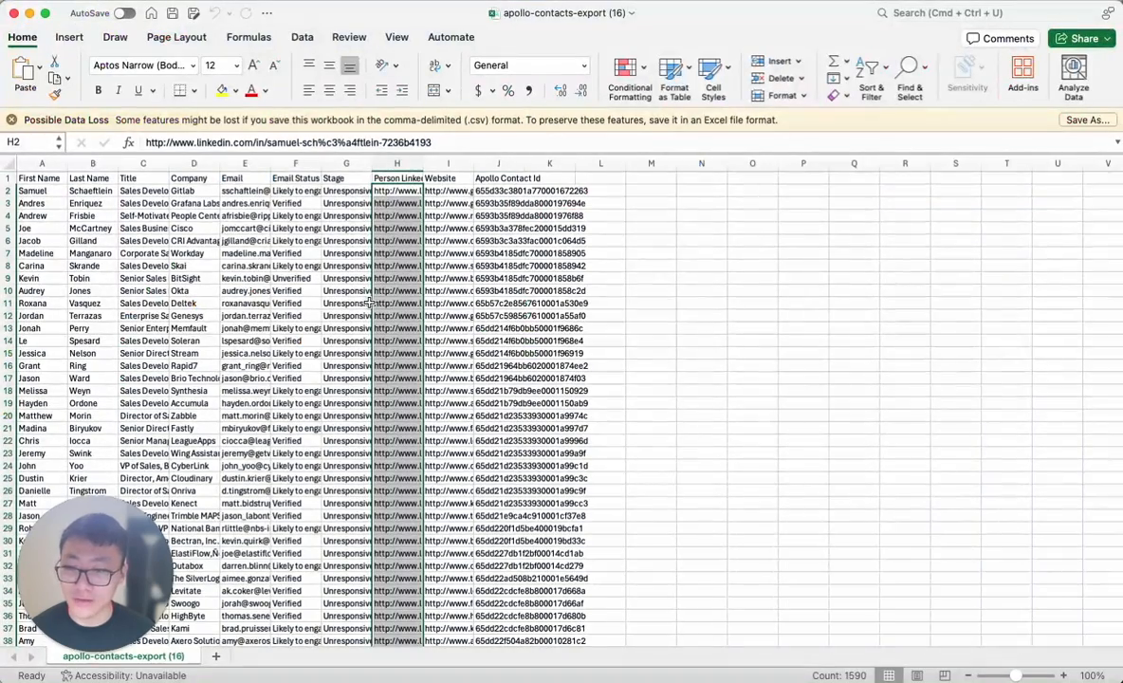
click(396, 177)
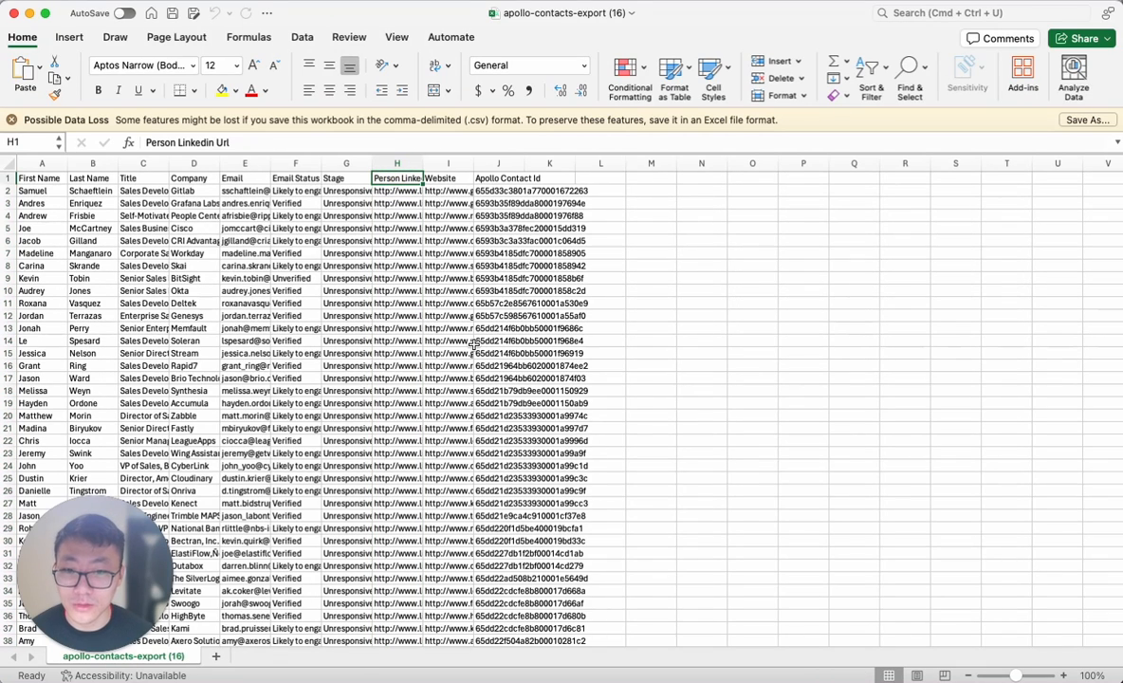
key(Down)
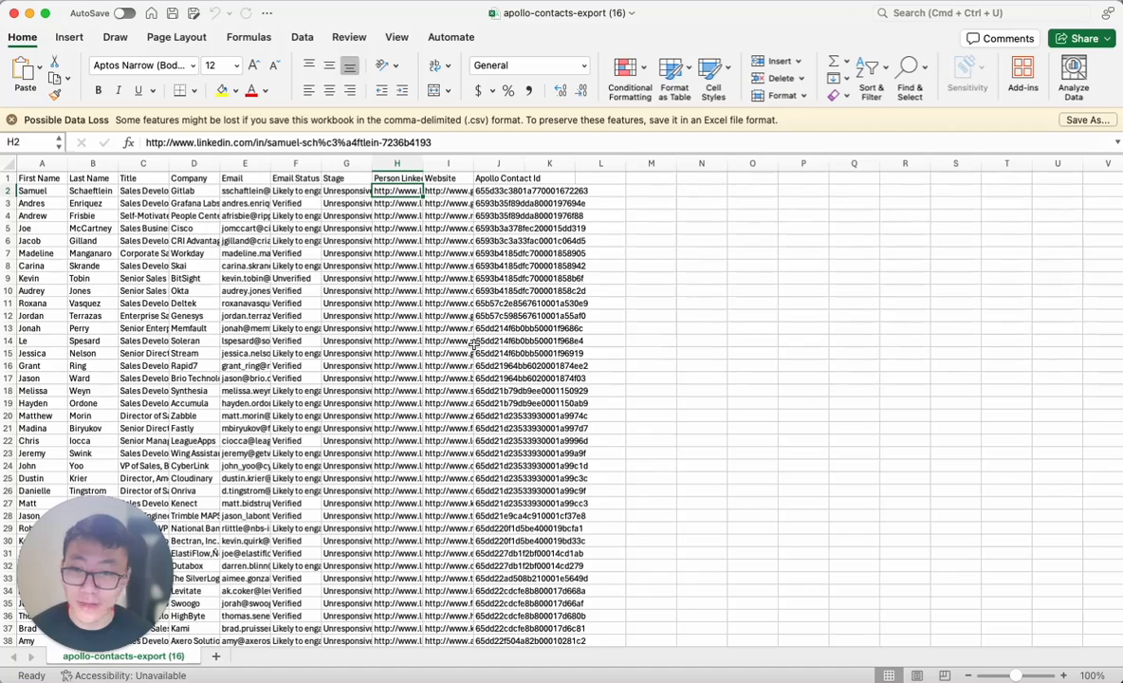
key(Left)
key(Left)
key(Left)
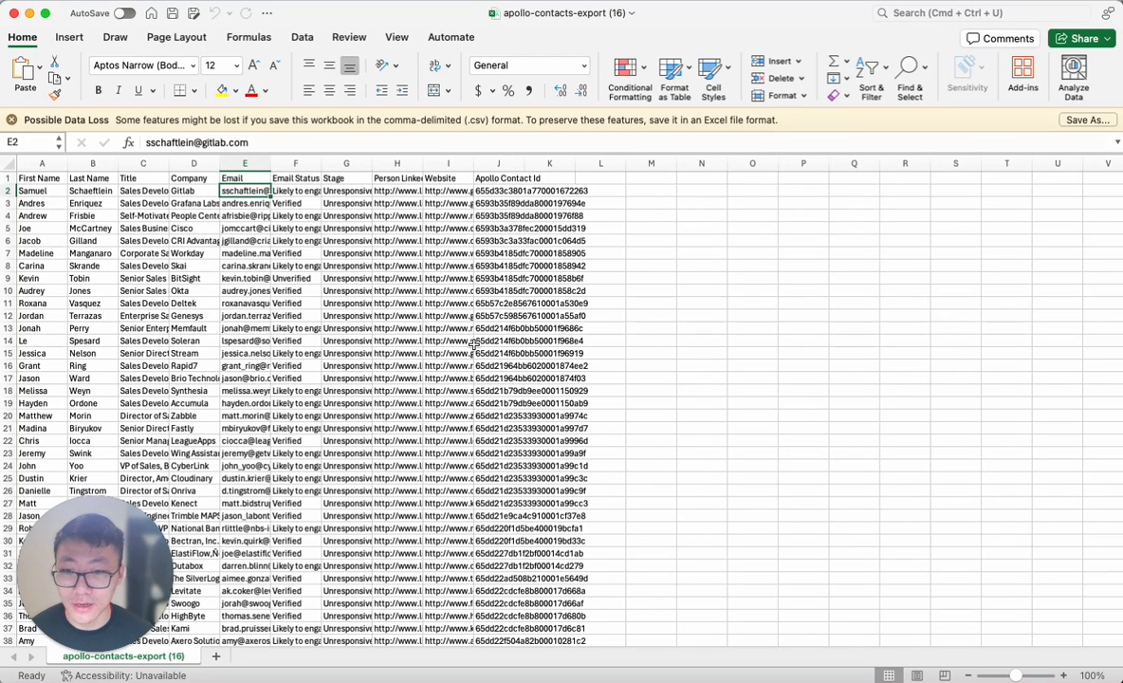
key(super+shift+Down)
scroll(475, 346, up, 20)
key(super+c)
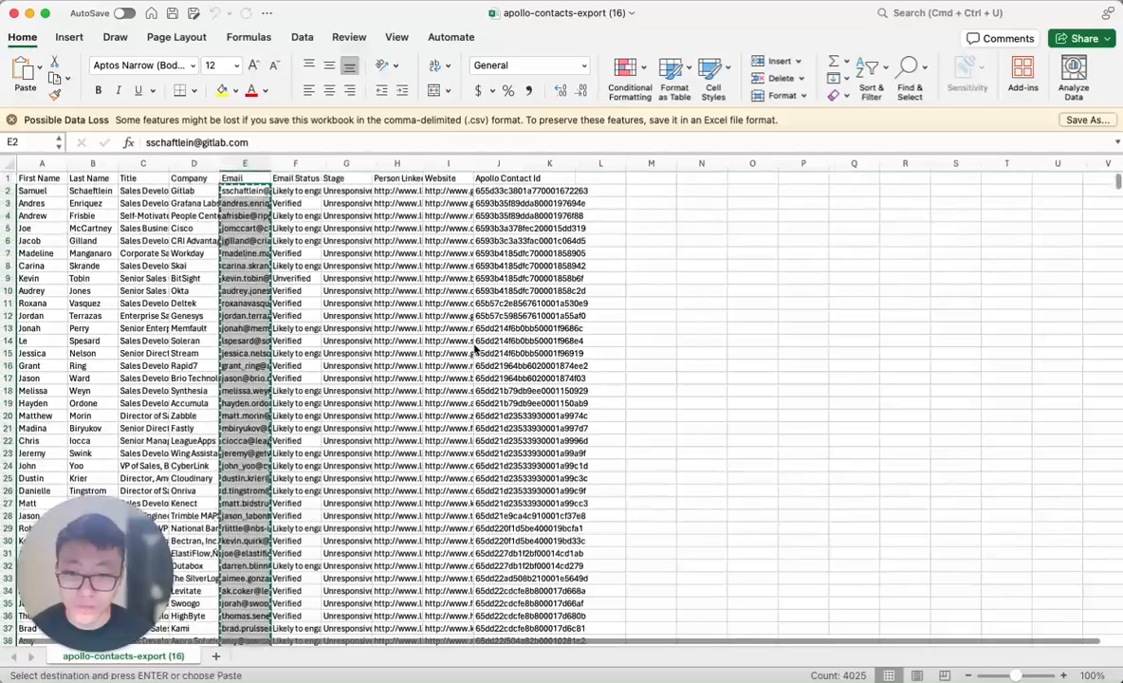
key(Up)
- Switch back to the Tuesday worksheet, close the row details, and add a text column named Email after subject_1
key(super+Tab)
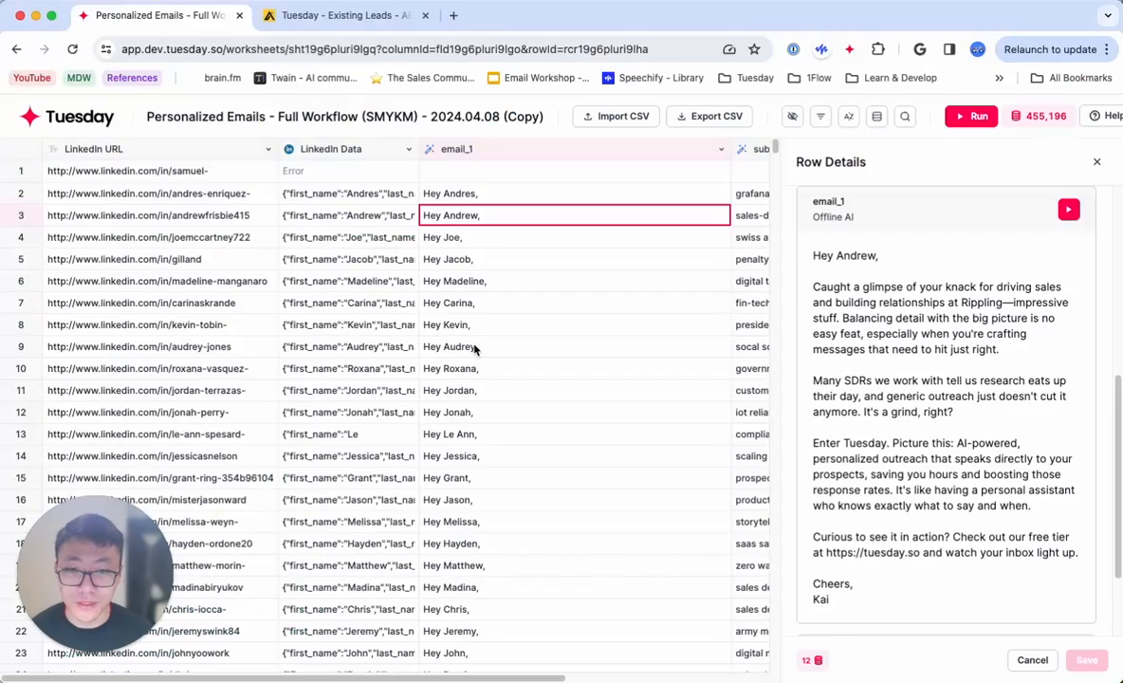
scroll(514, 338, right, 5)
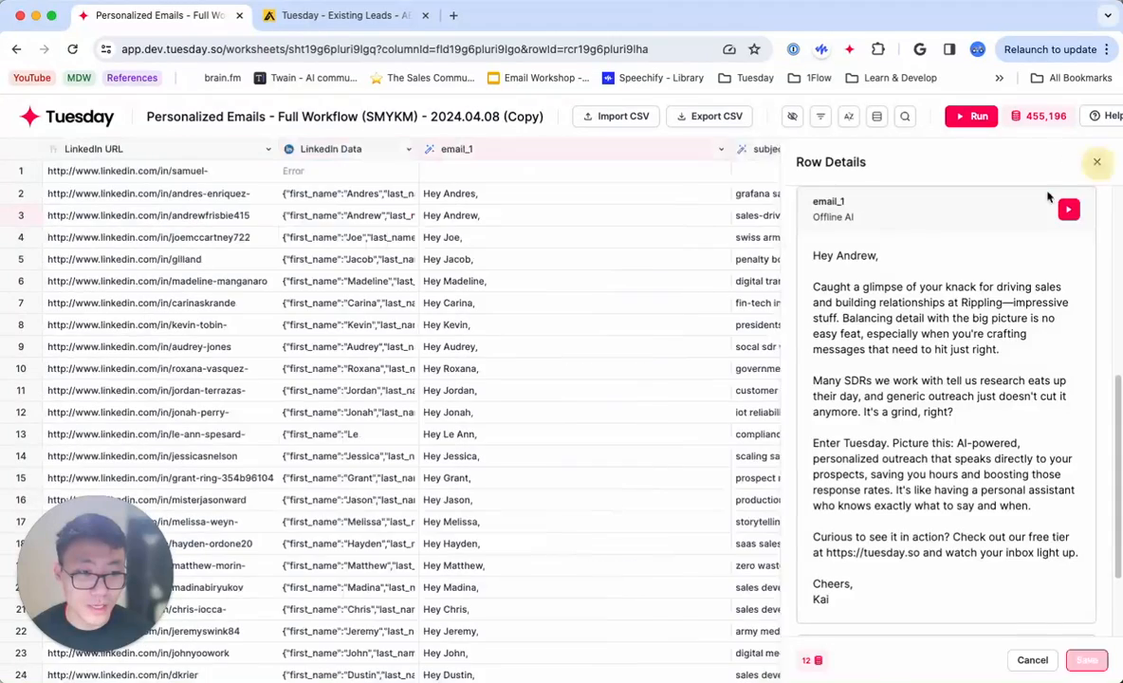
click(1096, 162)
click(1034, 151)
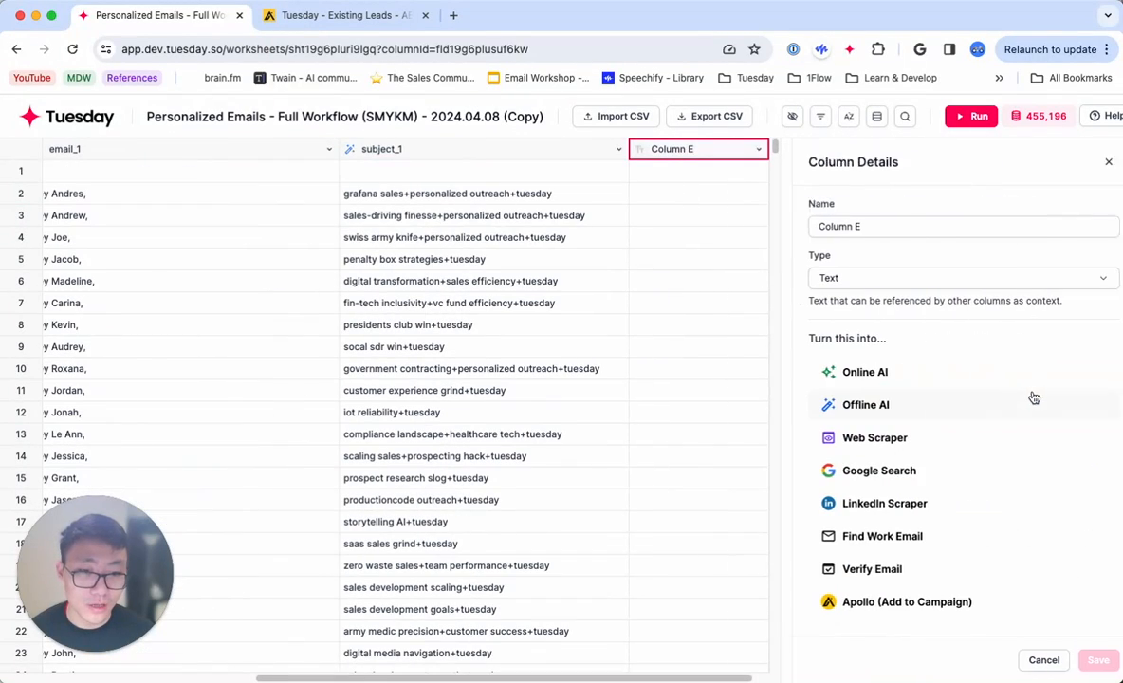
triple_click(874, 227)
text(E)
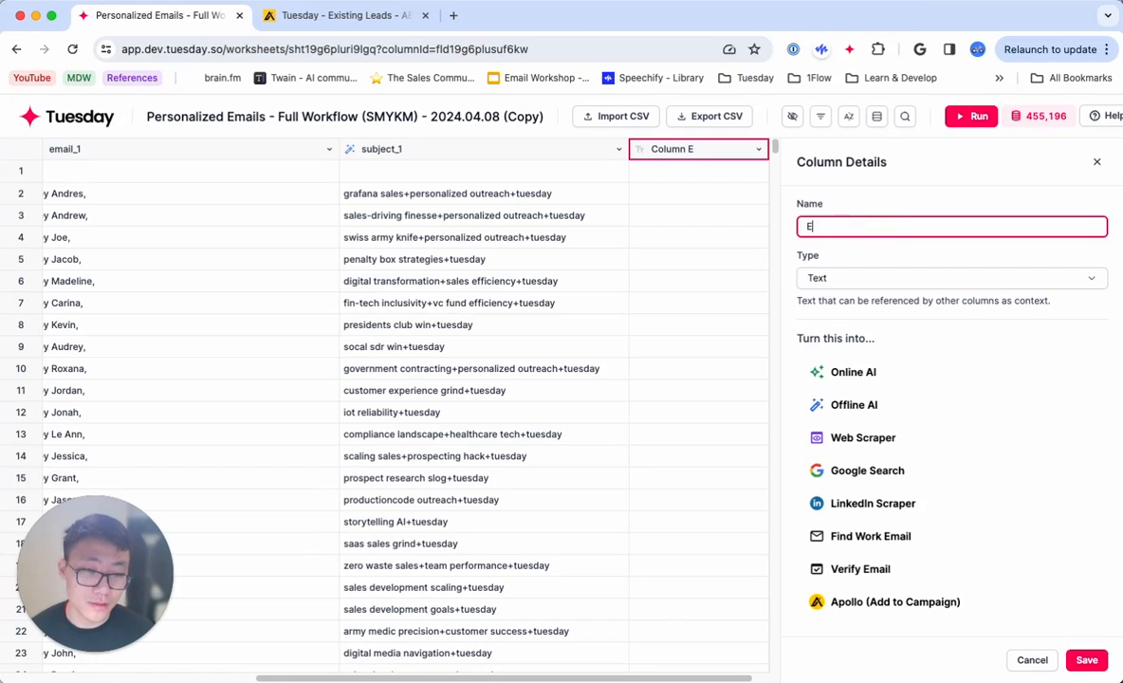
text(mail)
click(1086, 660)
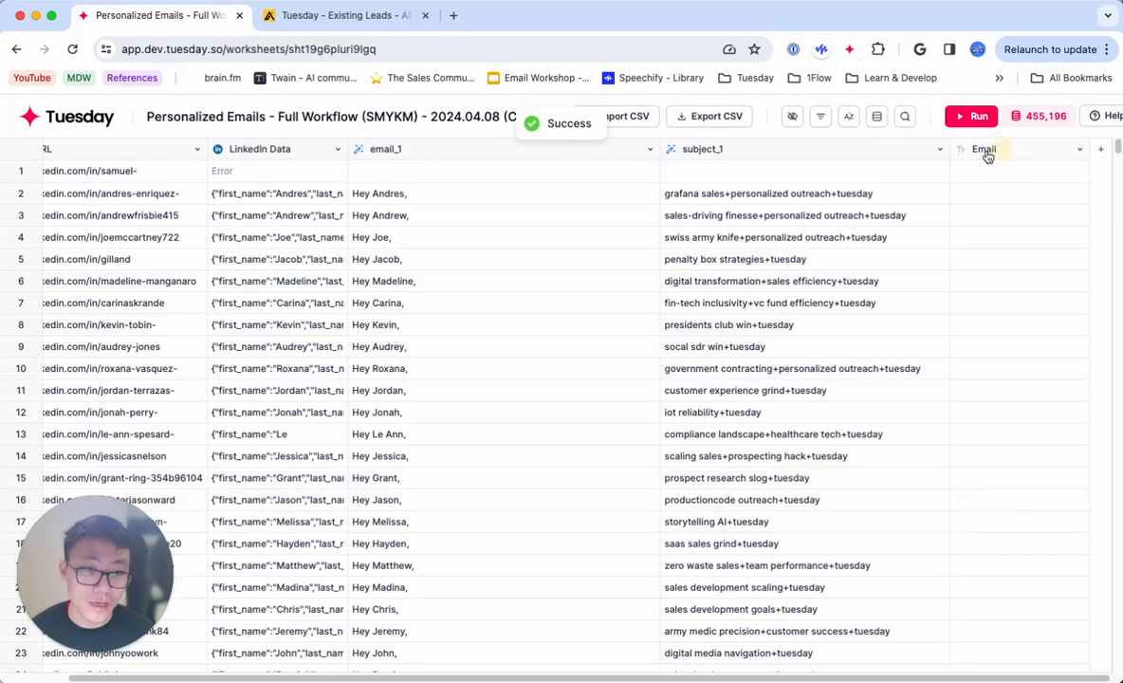
click(249, 170)
drag(172, 169, 238, 169)
scroll(285, 194, left, 2)
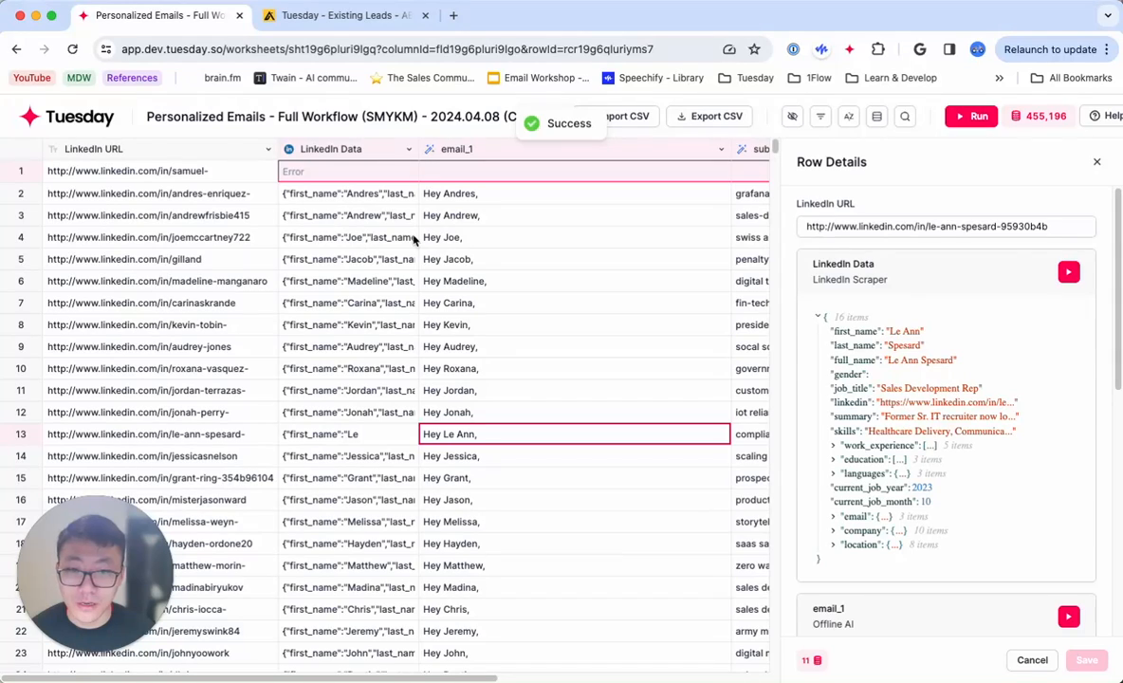
click(1096, 162)
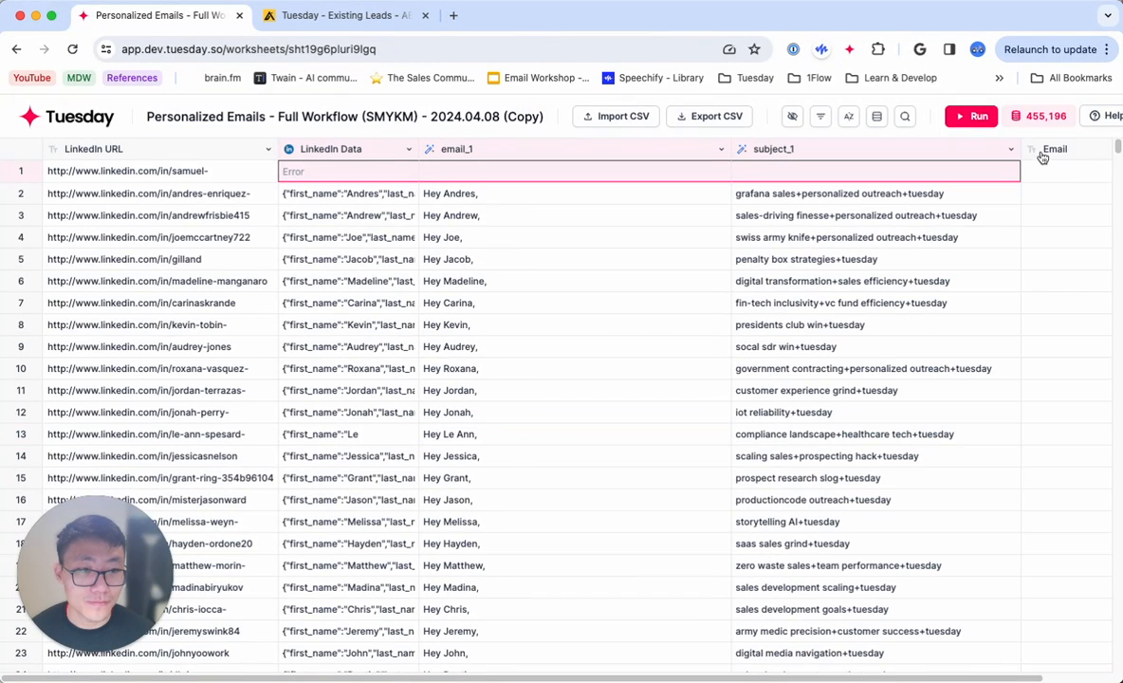
- Move the Email column to the front of the worksheet, before LinkedIn URL, dismissing the unsaved-changes prompt without saving
click(1042, 151)
drag(714, 148, 95, 152)
click(603, 434)
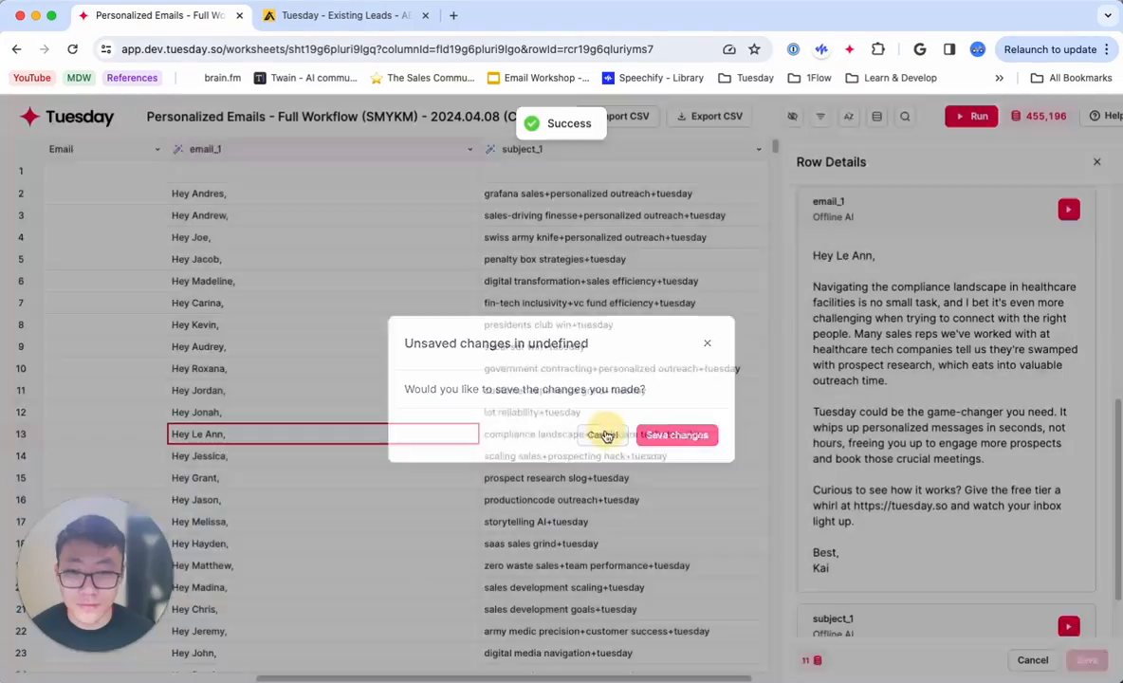
drag(459, 149, 137, 154)
- Paste the copied addresses into the Email column, starting at row 1
click(169, 192)
click(130, 170)
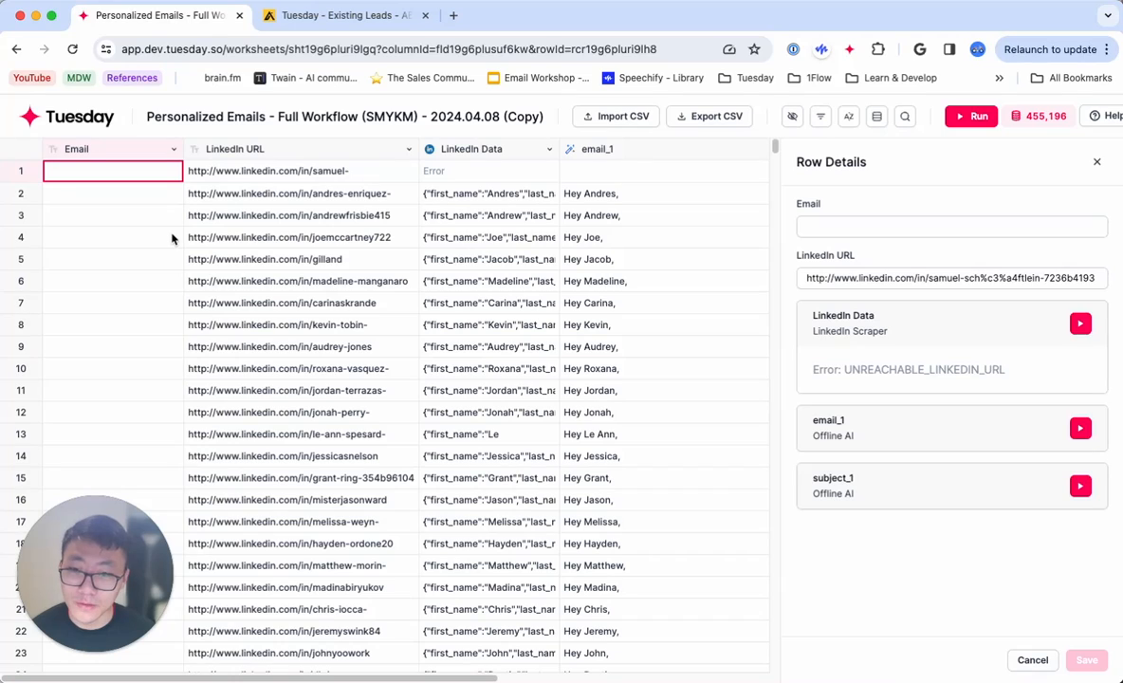
key(super+v)
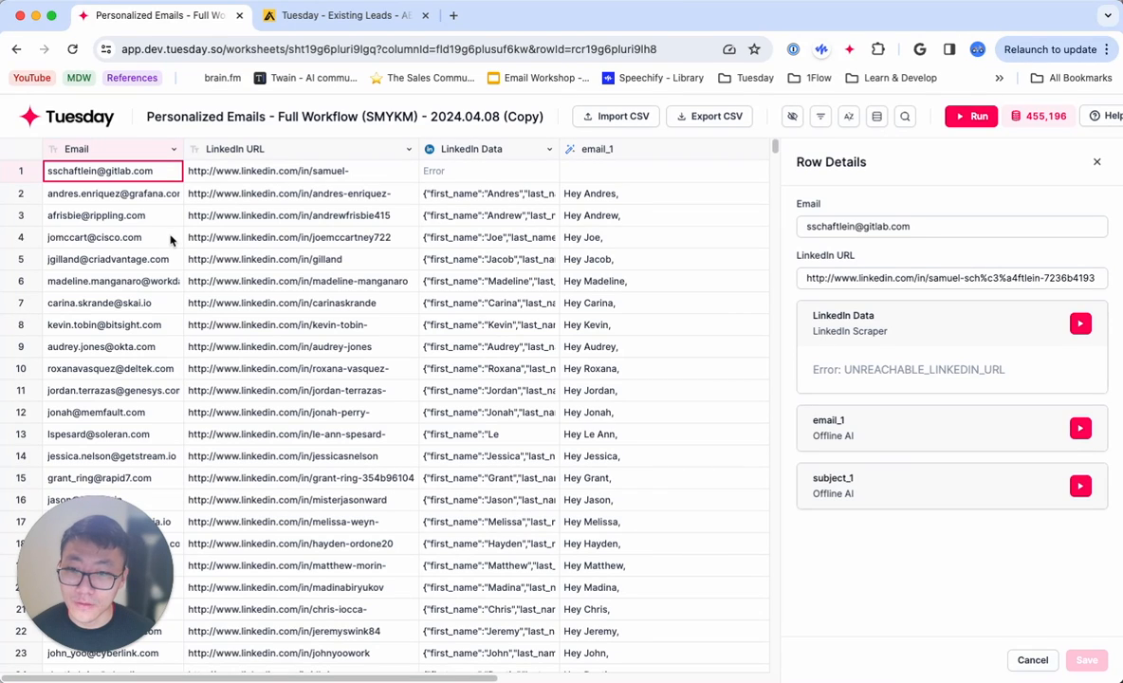
- Check that the email addresses in rows 1 to 3 match the LinkedIn URLs beside them
click(273, 173)
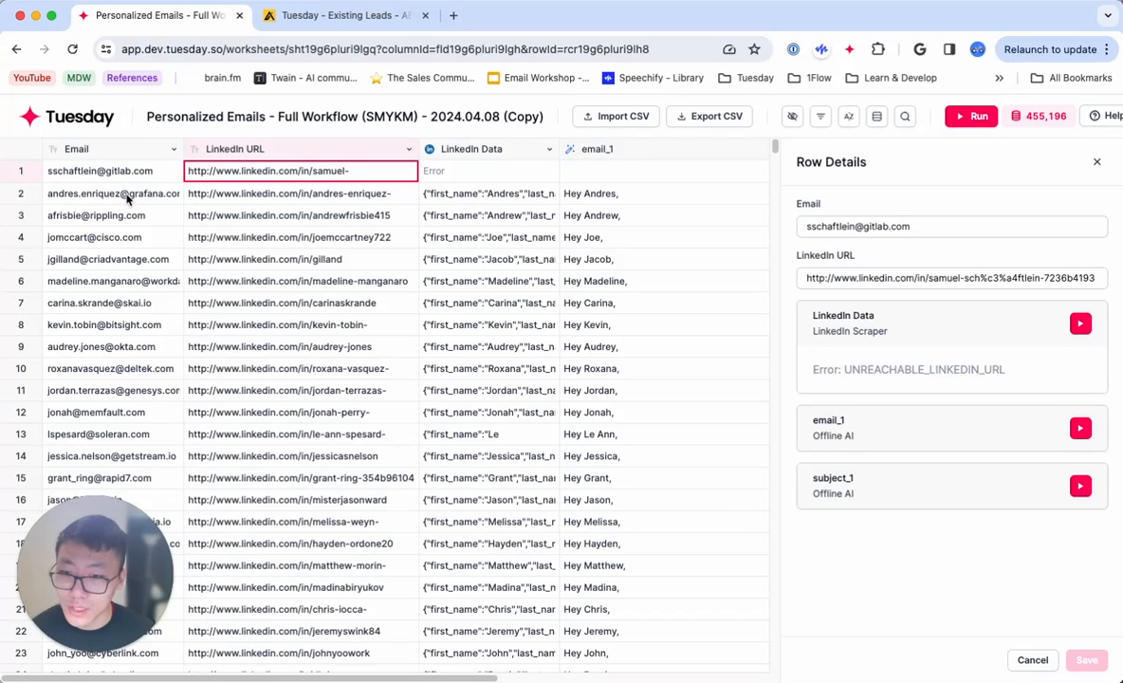
click(231, 194)
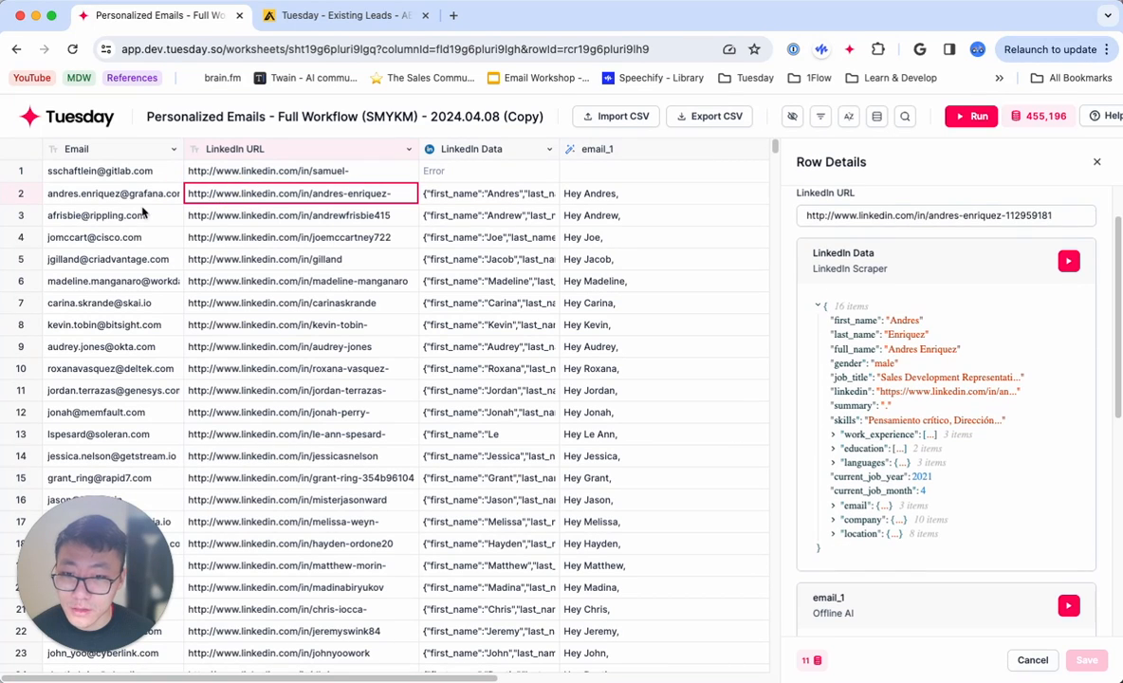
click(96, 199)
click(226, 195)
click(109, 214)
click(199, 214)
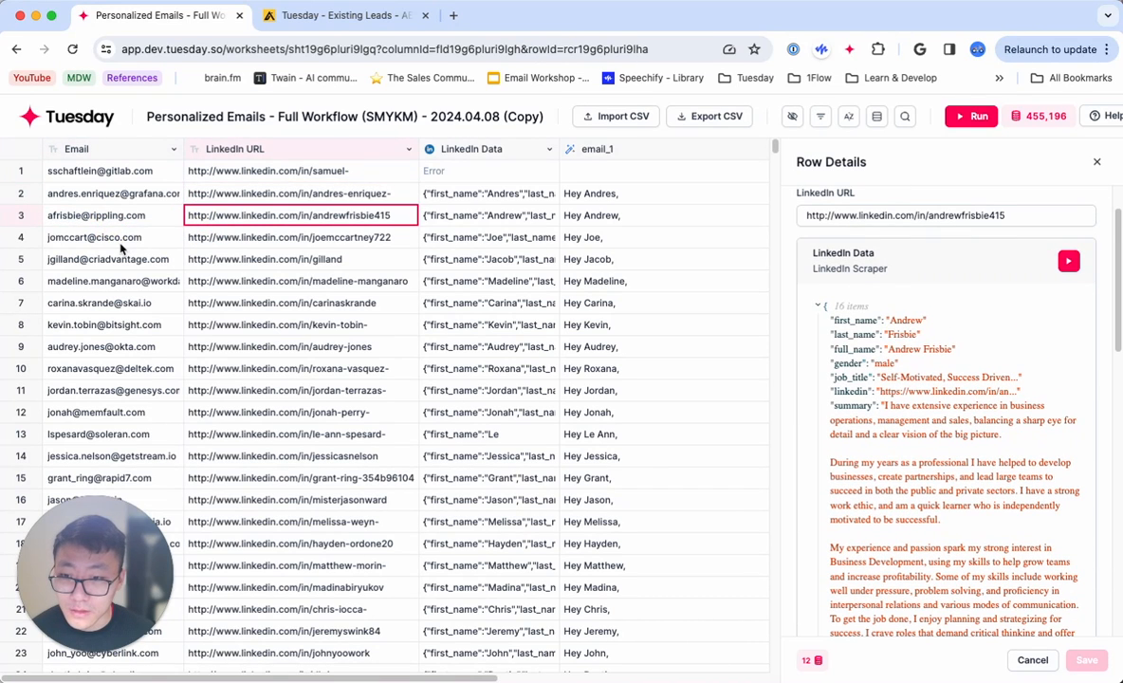
- Check that the email address in row 12 matches the LinkedIn URL beside it
scroll(162, 365, down, 1)
click(126, 374)
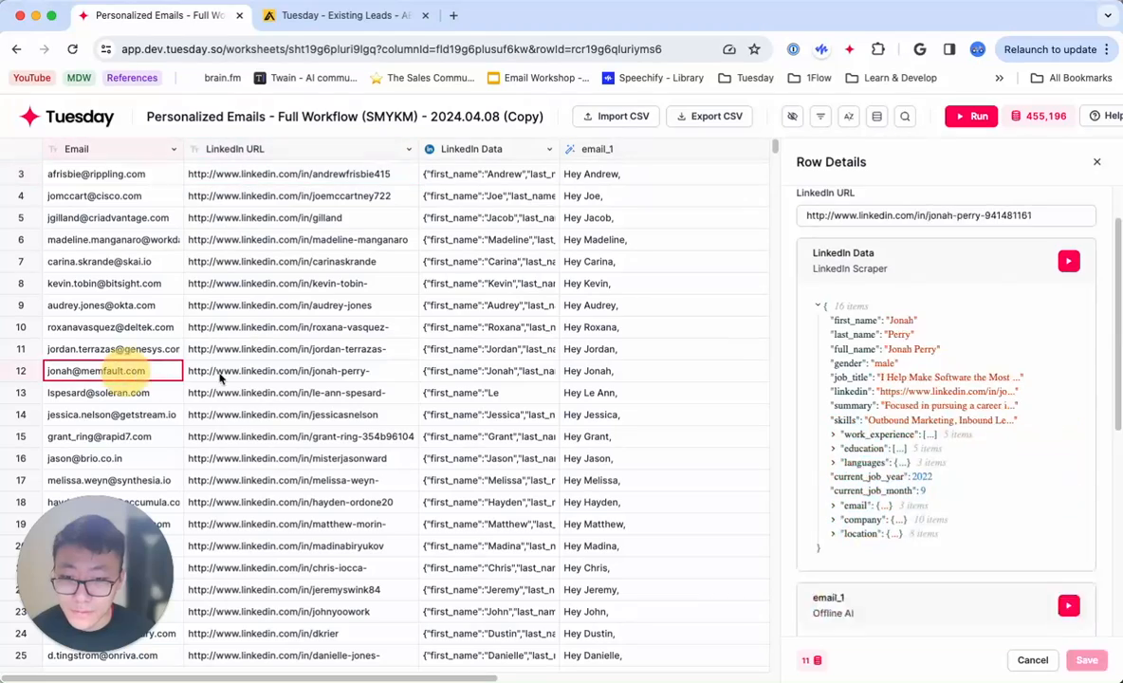
click(232, 371)
- Close the row details and add a column after subject_1, turning it into Apollo (Add to Campaign)
scroll(425, 381, right, 5)
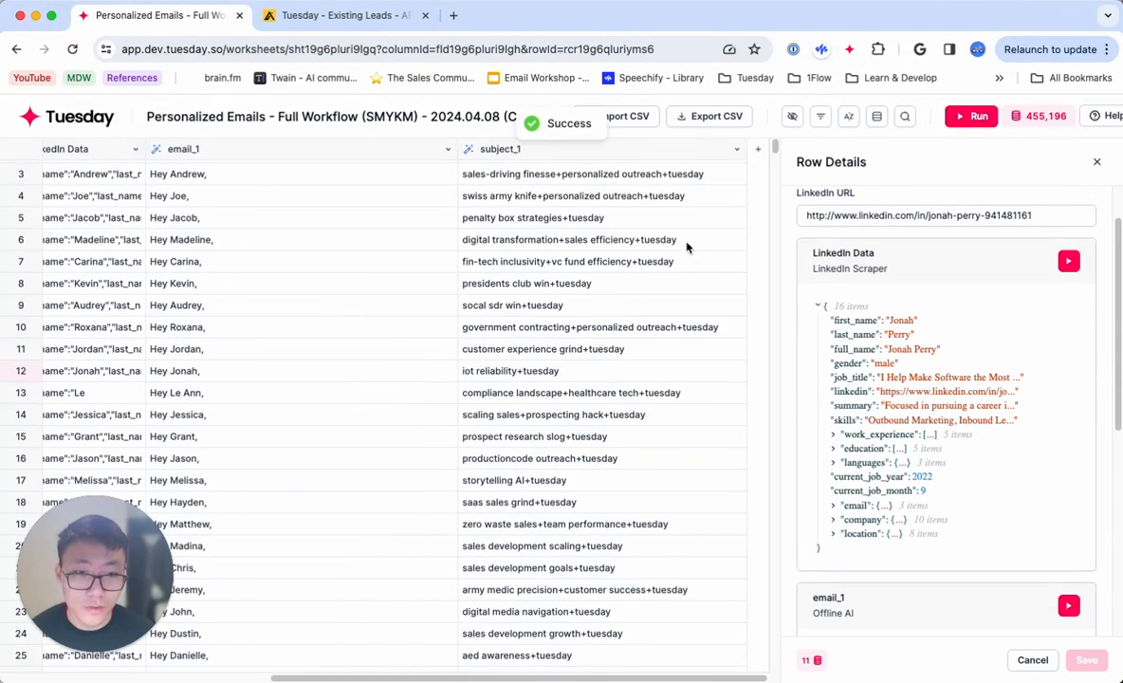
click(1096, 161)
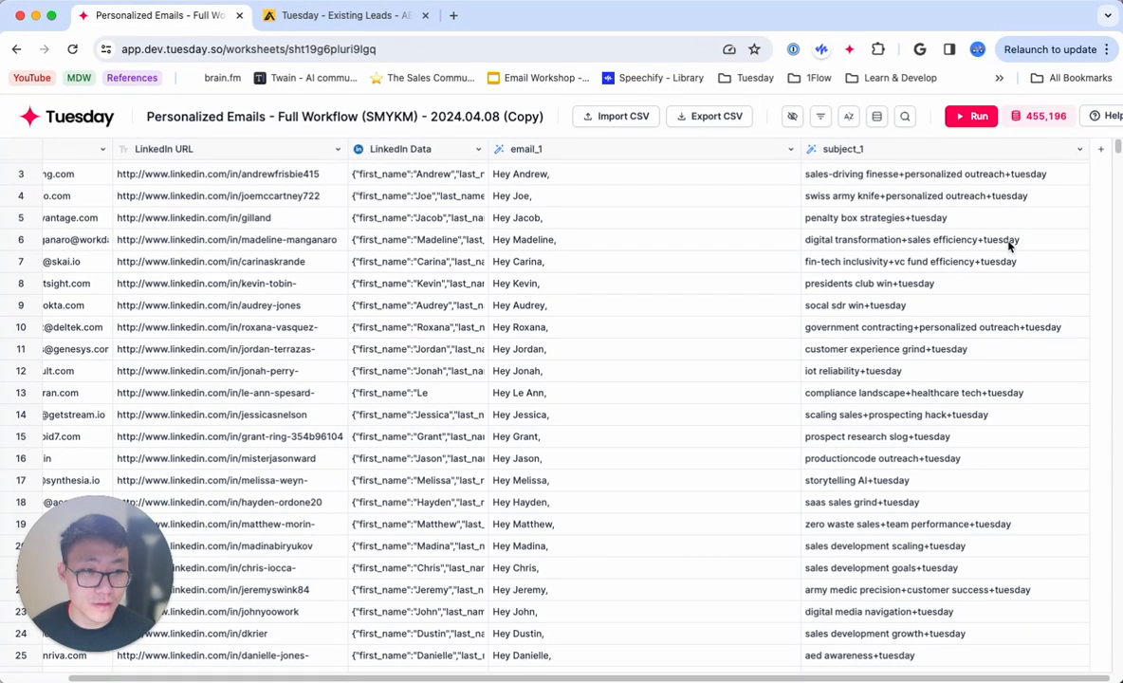
scroll(1013, 195, up, 1)
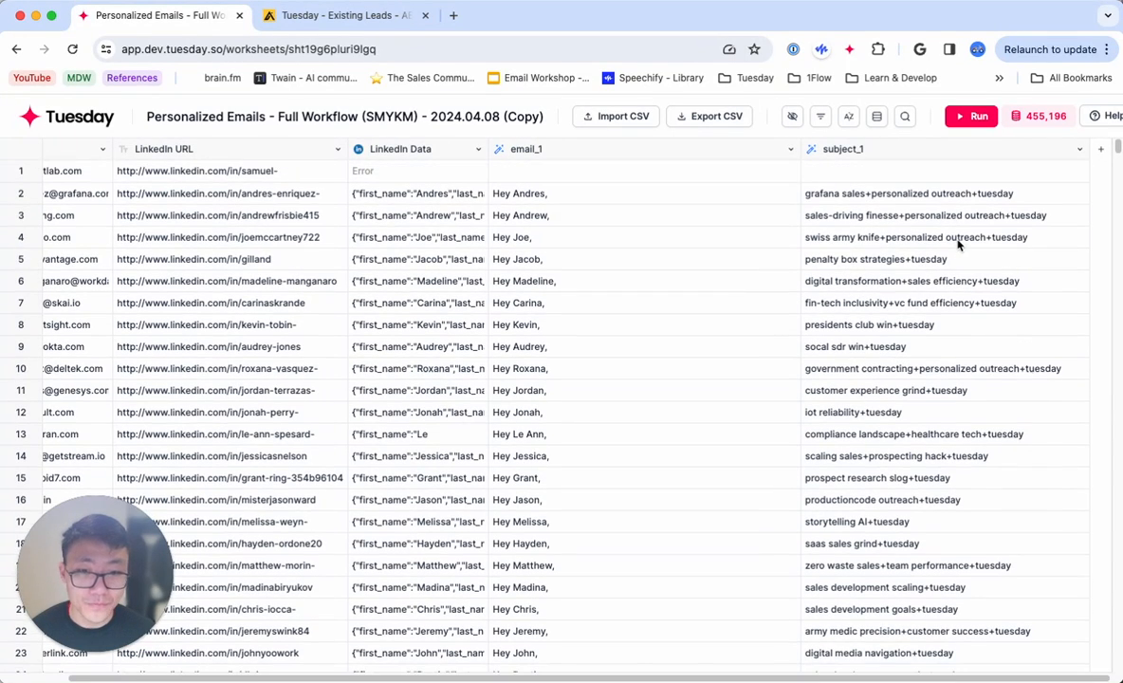
click(1099, 154)
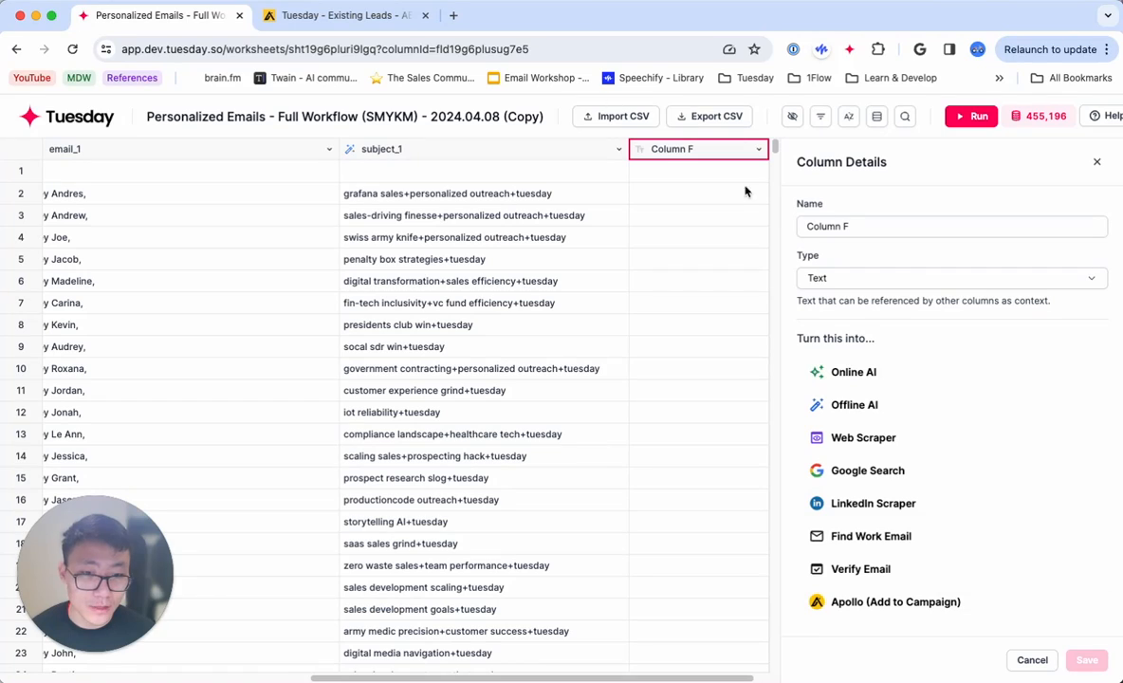
click(860, 603)
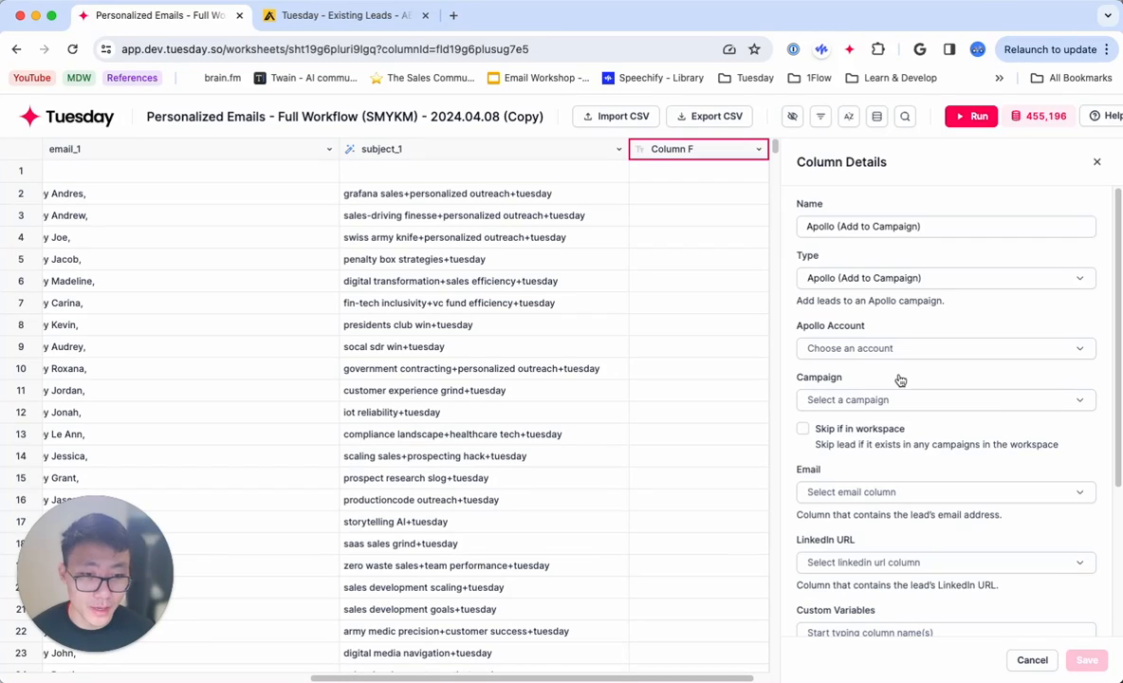
- Open the form for adding an Apollo account, read where to find the API key, and close it without adding an account
click(856, 350)
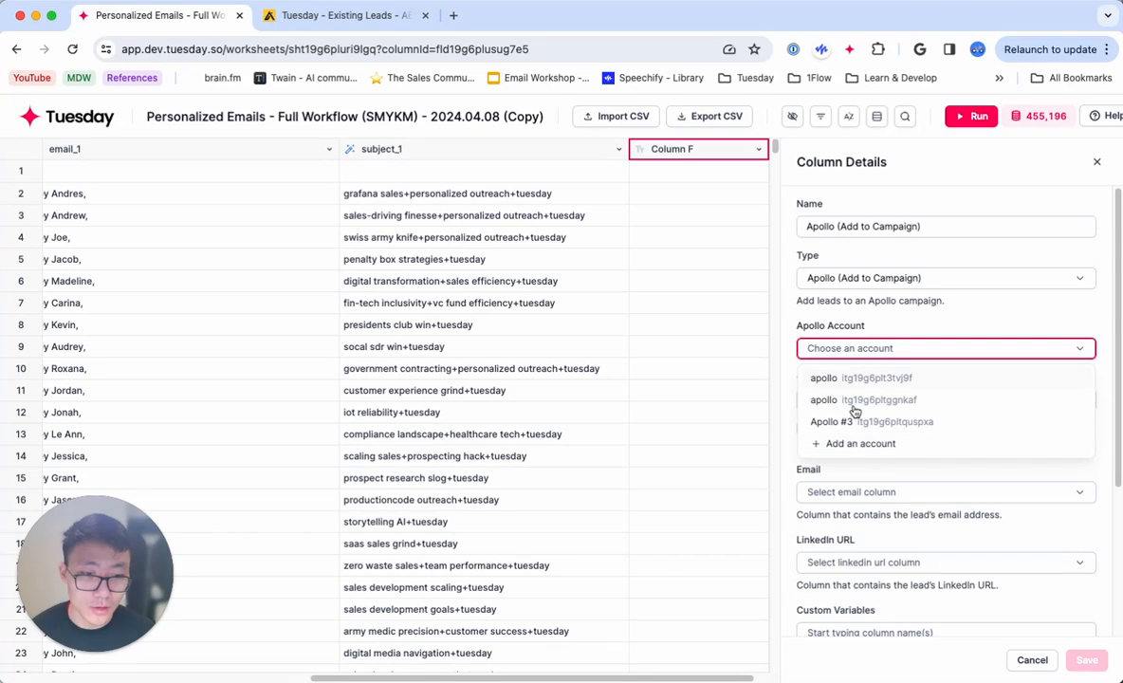
click(876, 446)
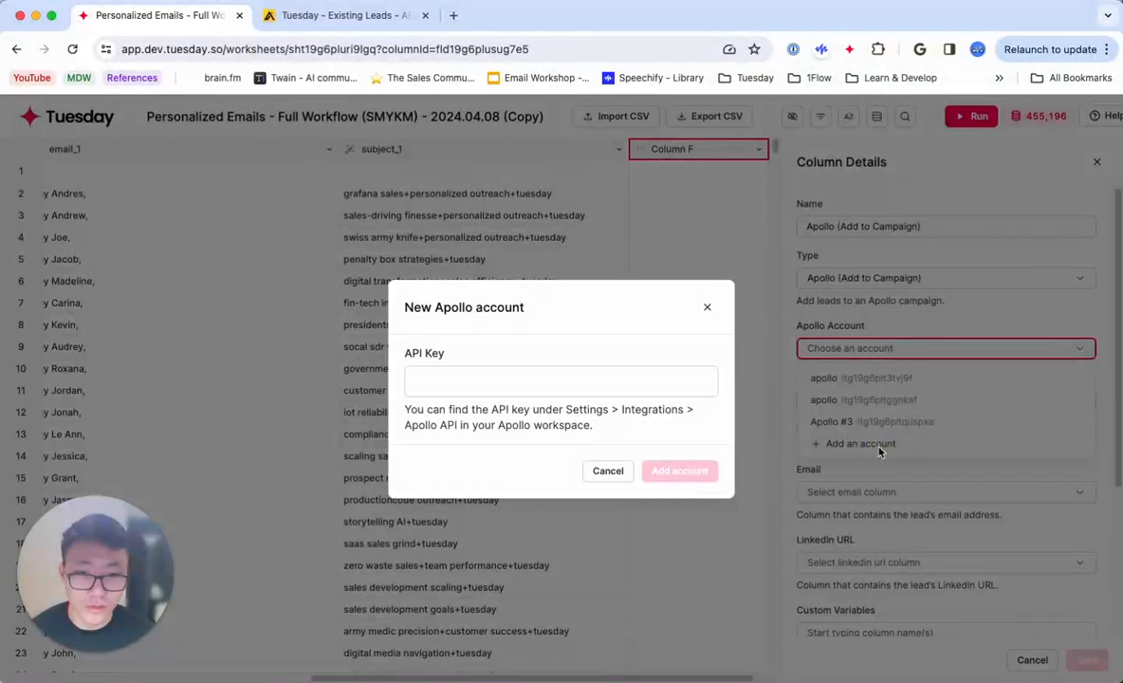
drag(528, 314, 439, 308)
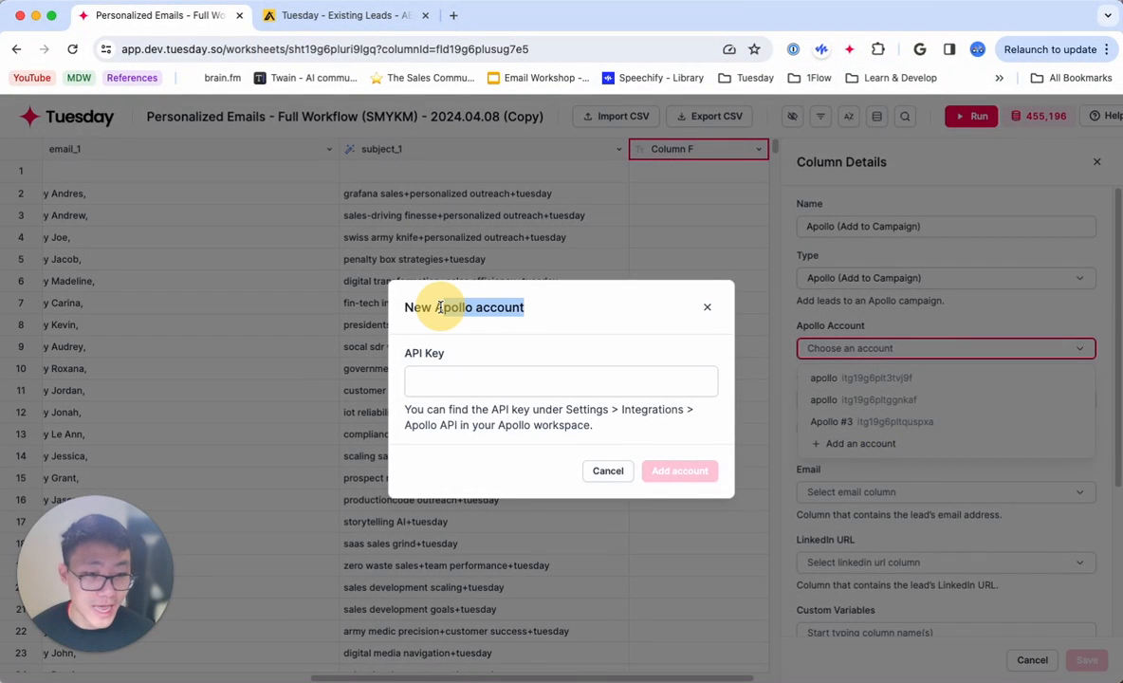
drag(454, 411, 609, 431)
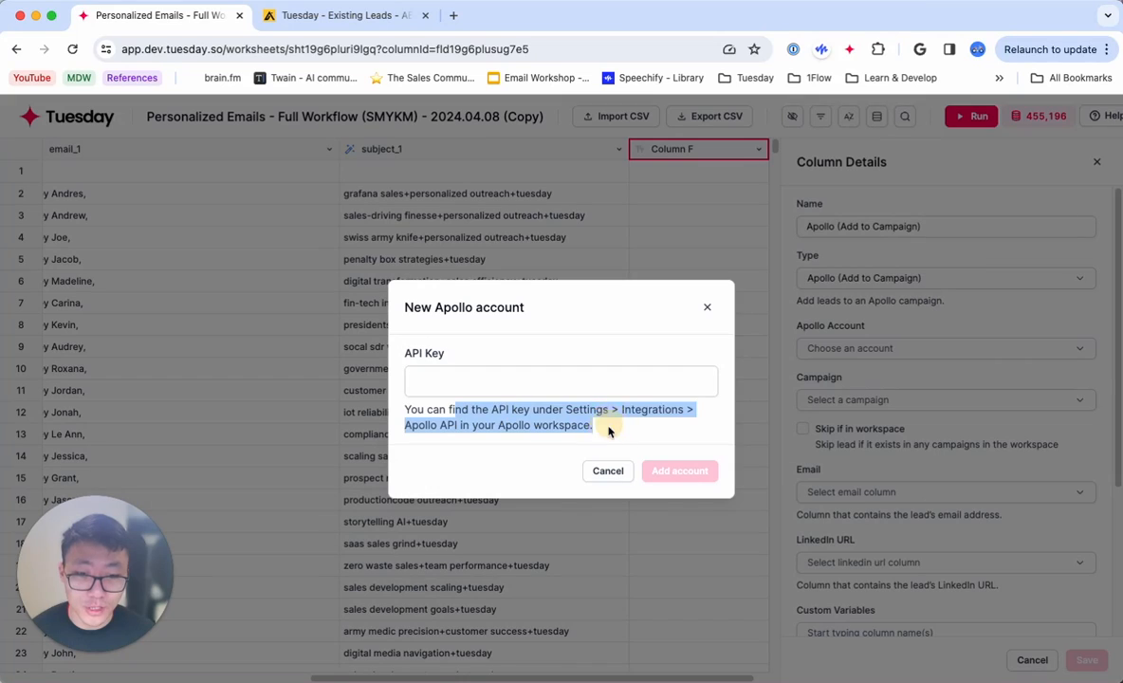
click(507, 384)
click(706, 307)
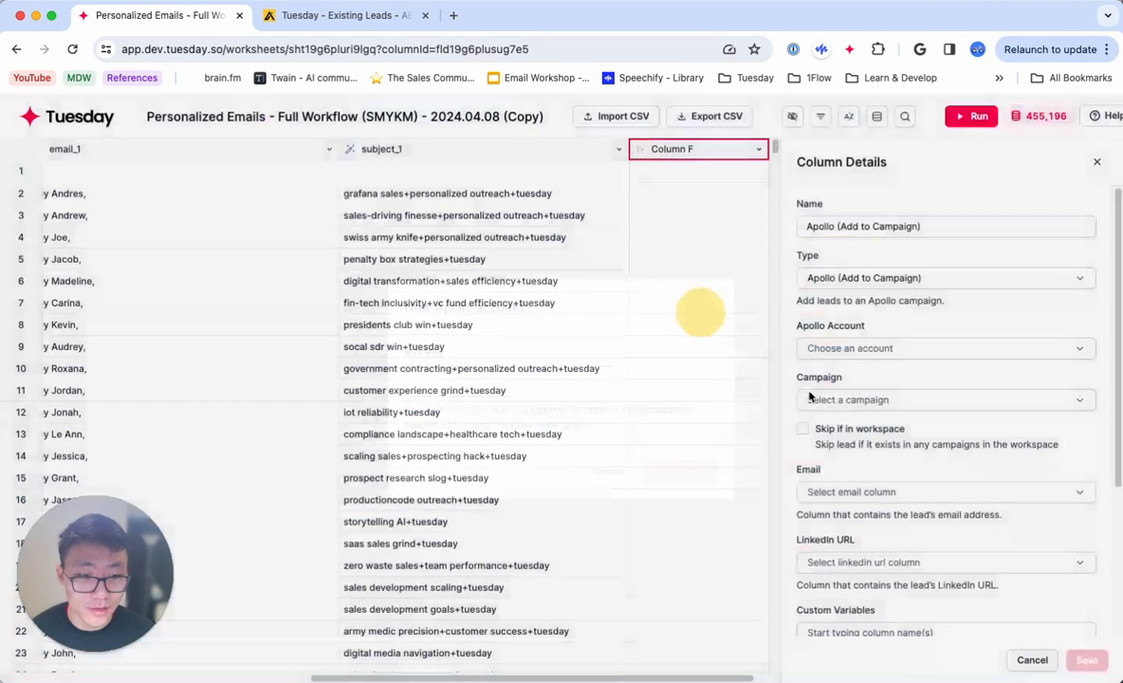
- Set the Apollo column's account to Apollo #3 and its campaign to Tuesday - Existing Leads - AEs 2024.04.08
click(819, 349)
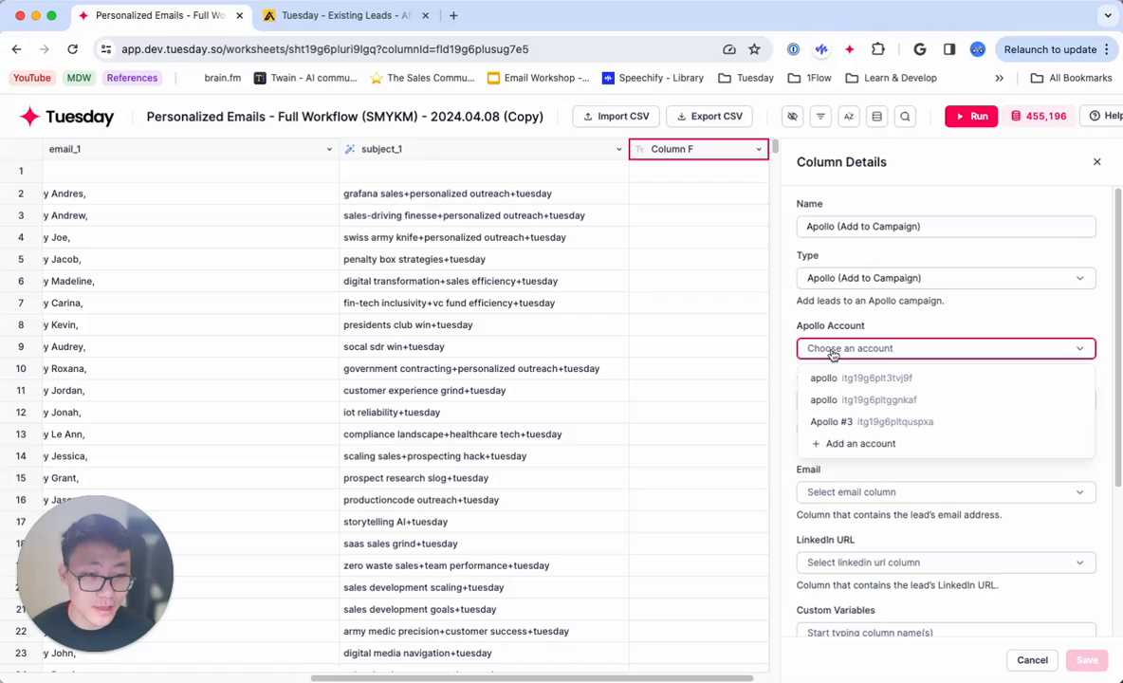
click(844, 425)
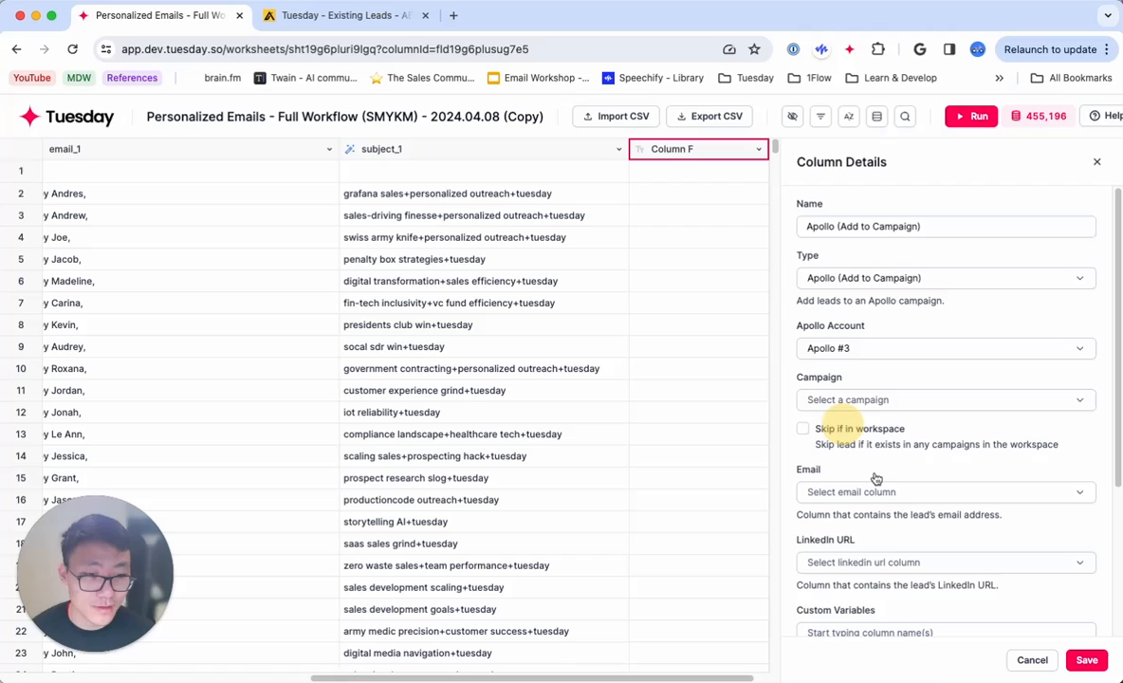
click(829, 403)
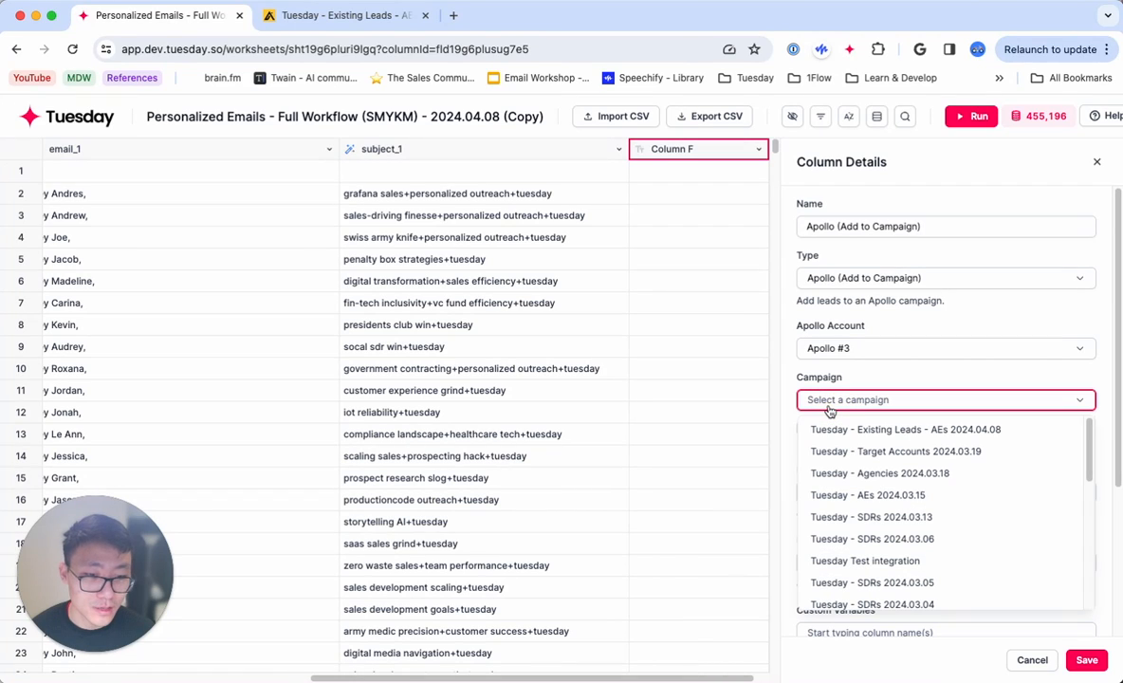
click(881, 429)
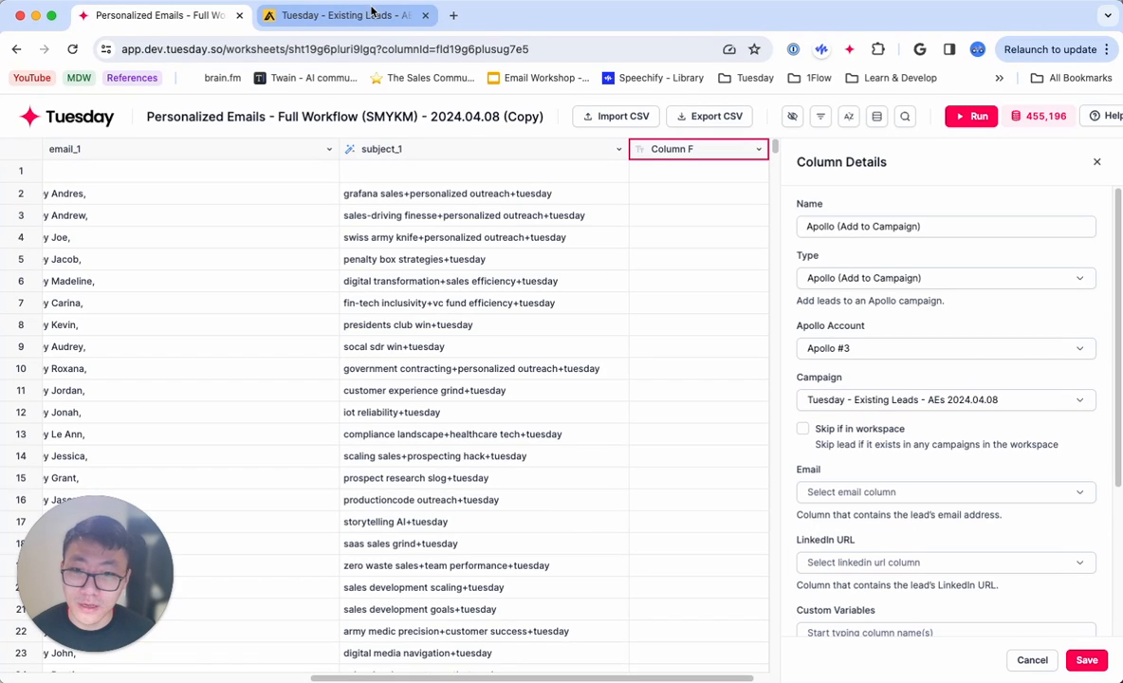
- Map the Apollo column's Email field to the Email column and its LinkedIn URL field to the LinkedIn URL column
scroll(910, 427, down, 2)
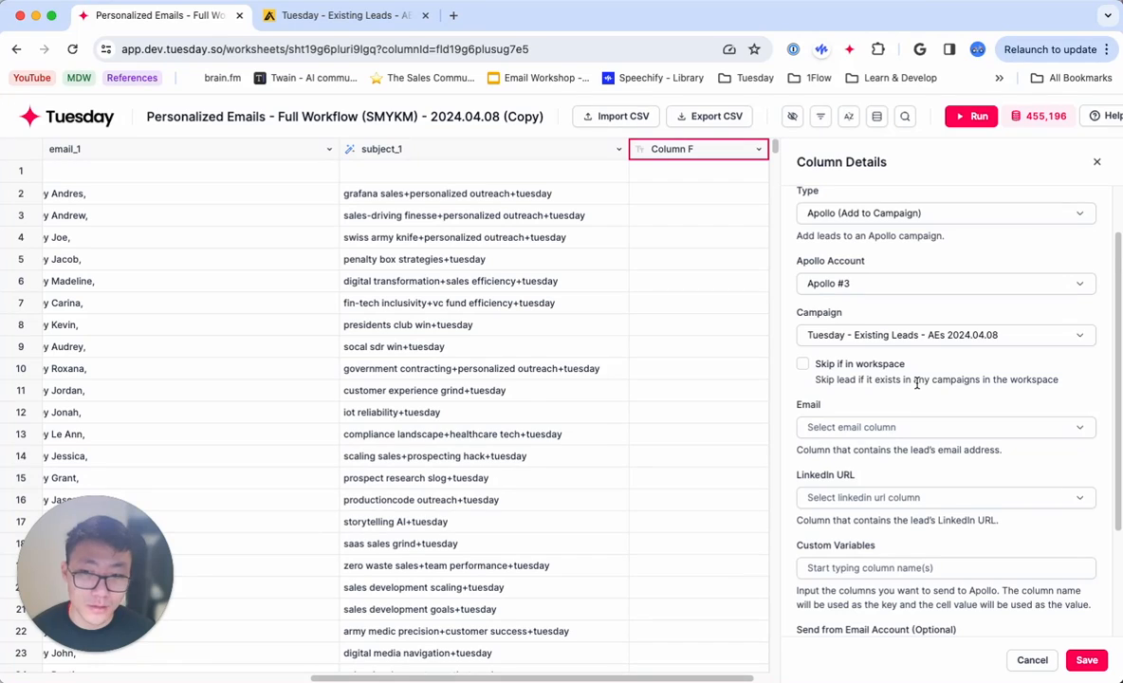
scroll(916, 383, down, 1)
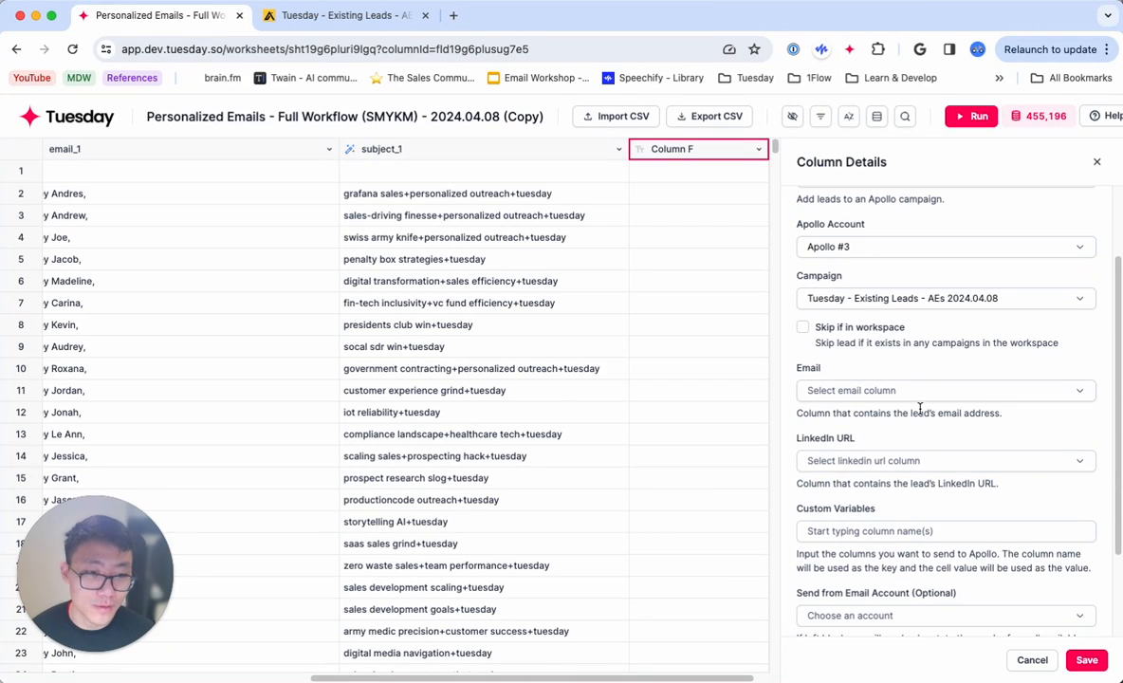
scroll(923, 414, down, 1)
scroll(911, 398, down, 2)
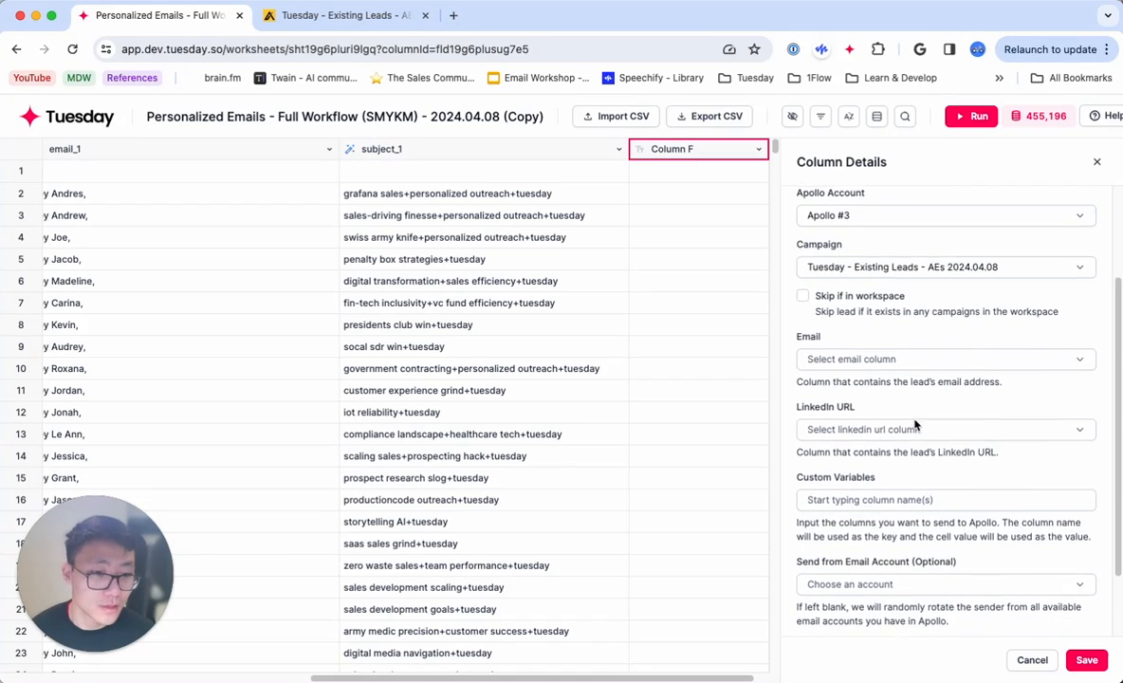
click(840, 347)
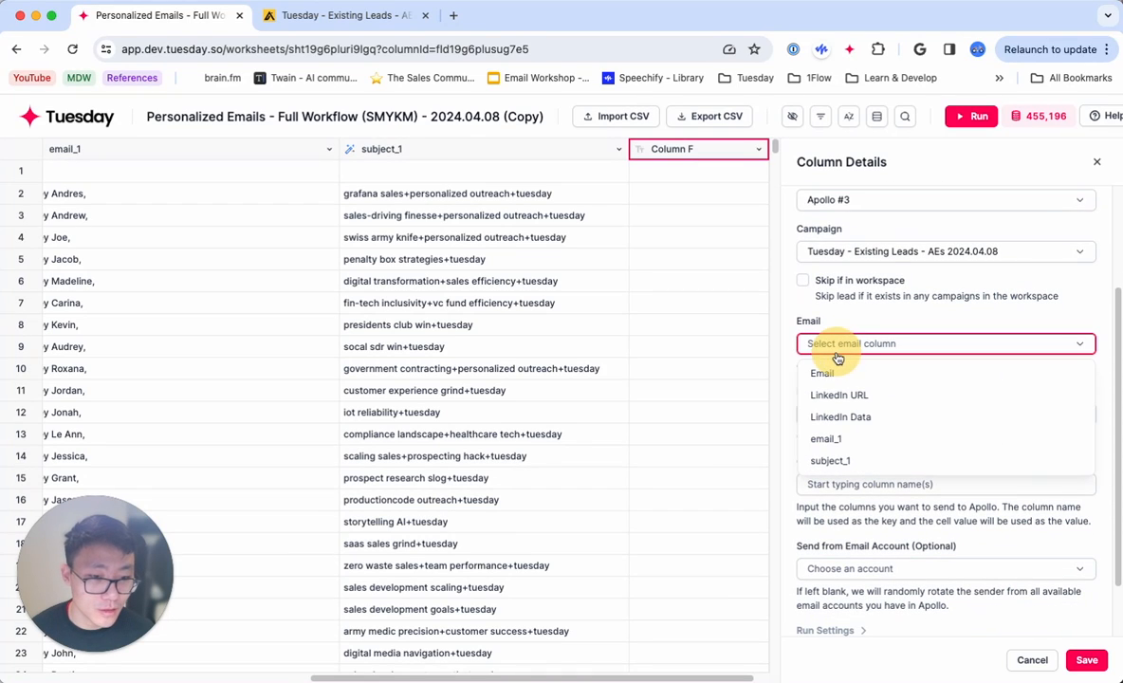
click(830, 370)
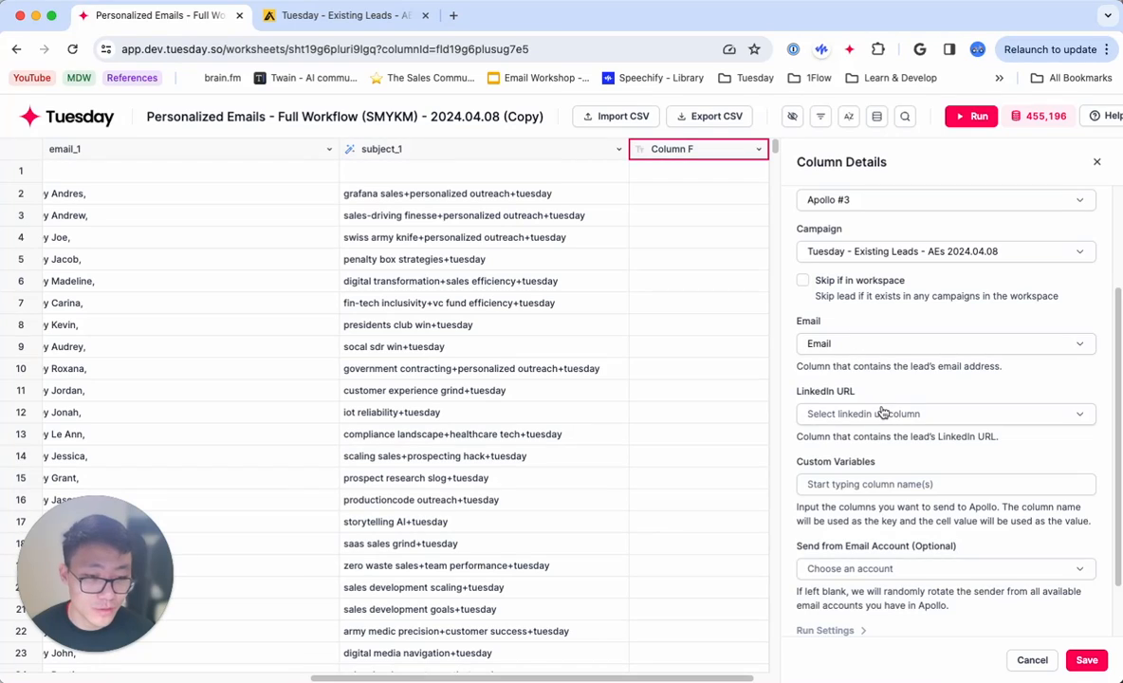
scroll(882, 414, down, 3)
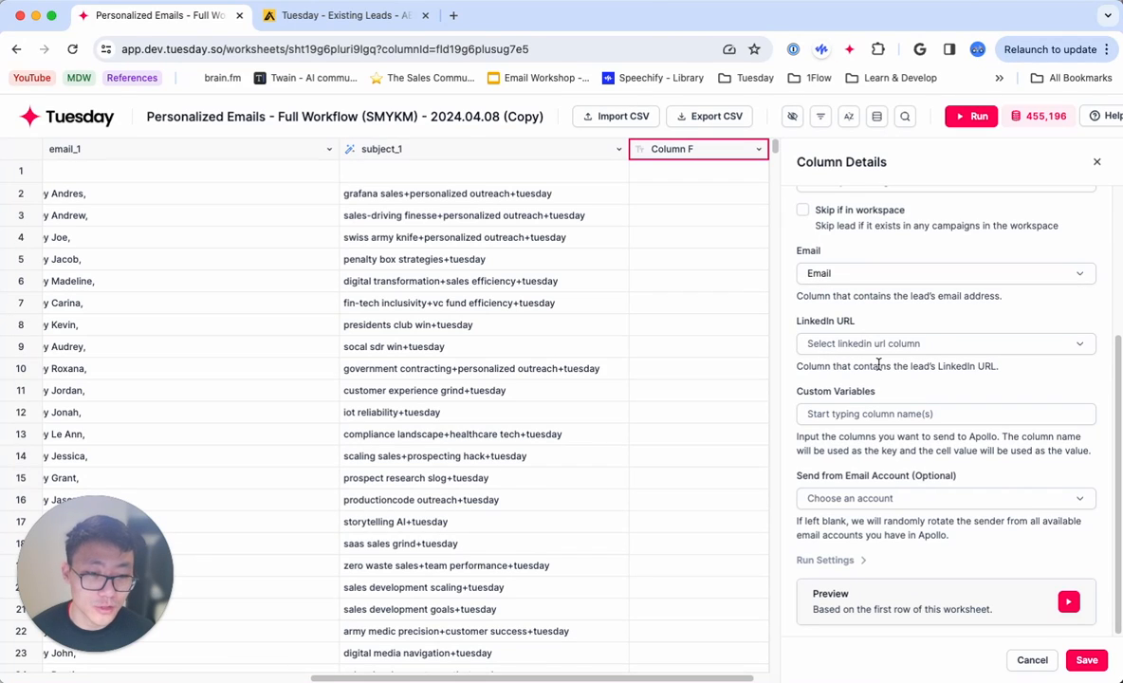
click(829, 343)
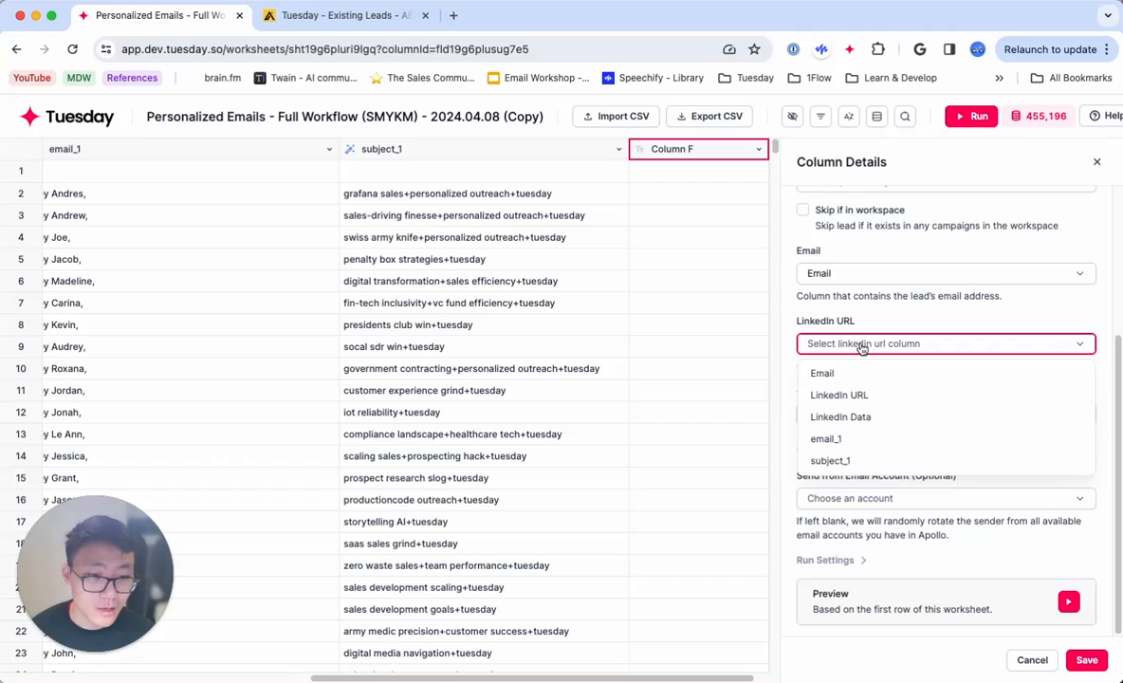
click(865, 395)
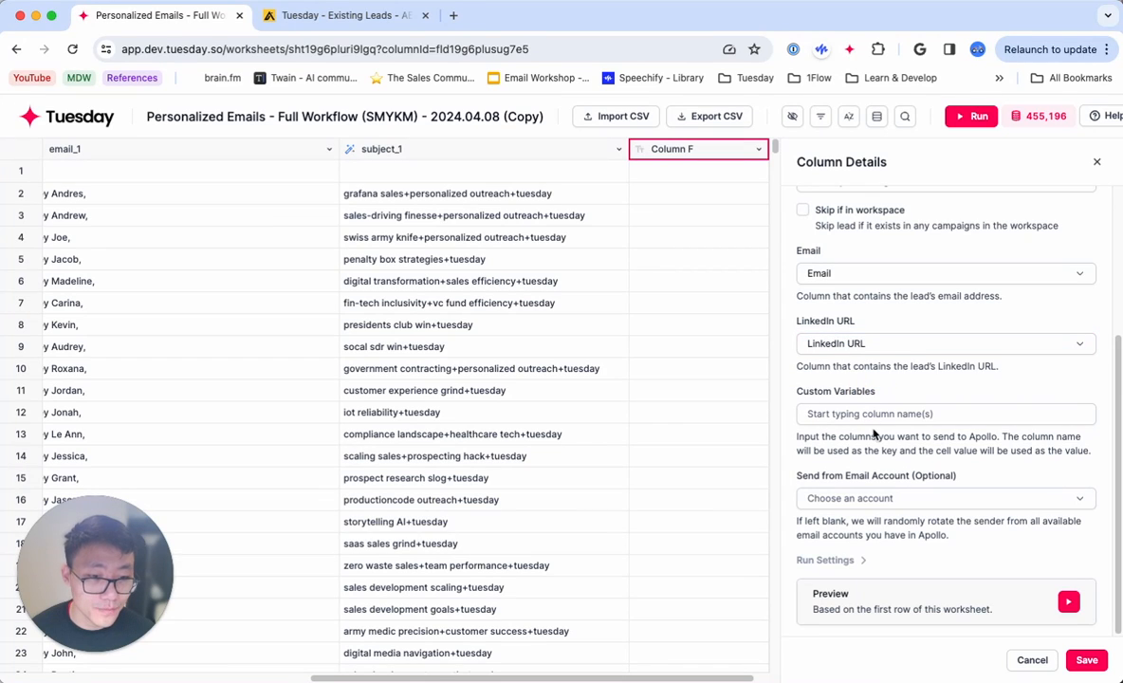
- Add email_1 and subject_1 as custom variables and choose the tuesday.so address as the sending email account
click(869, 414)
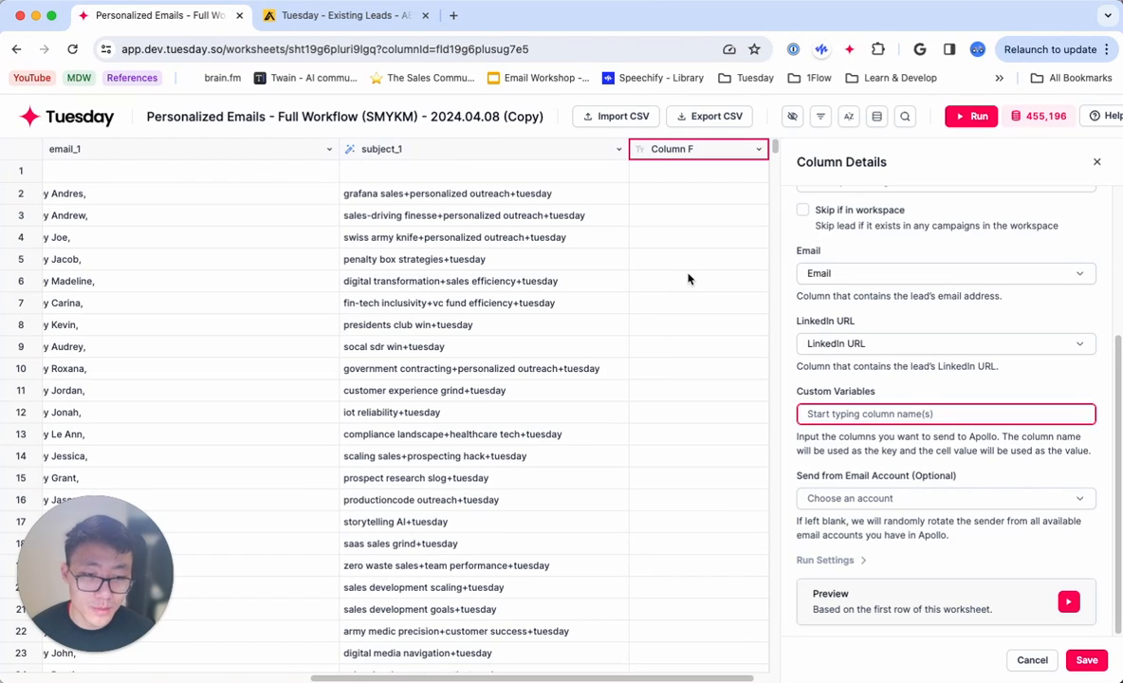
text(email)
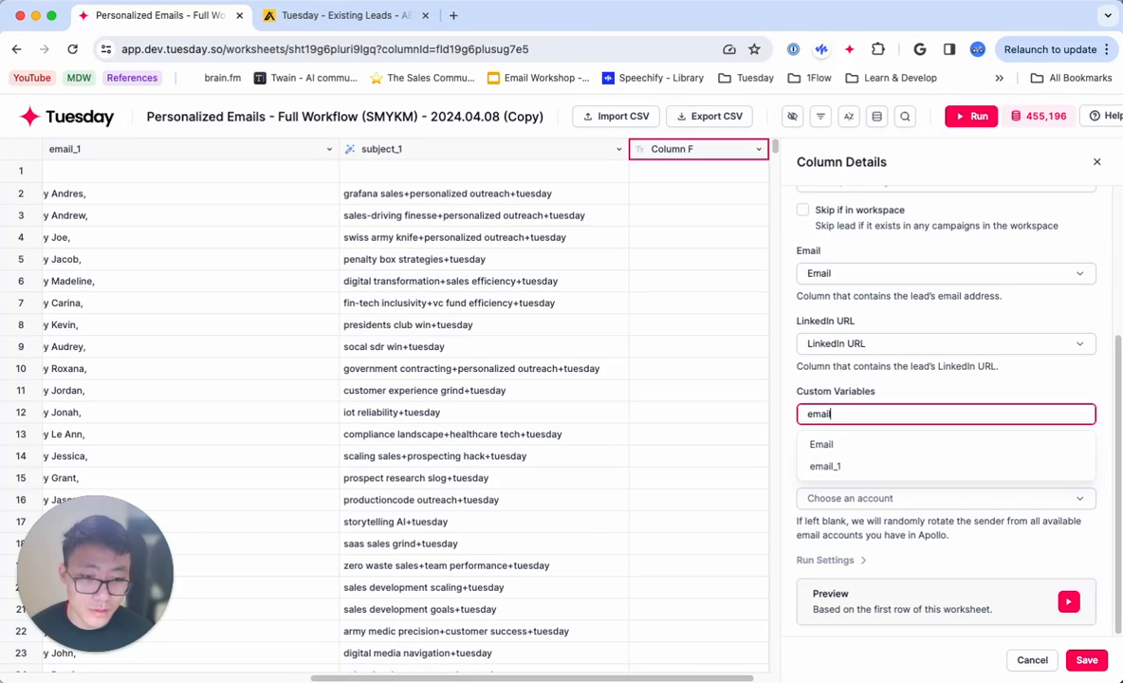
click(825, 466)
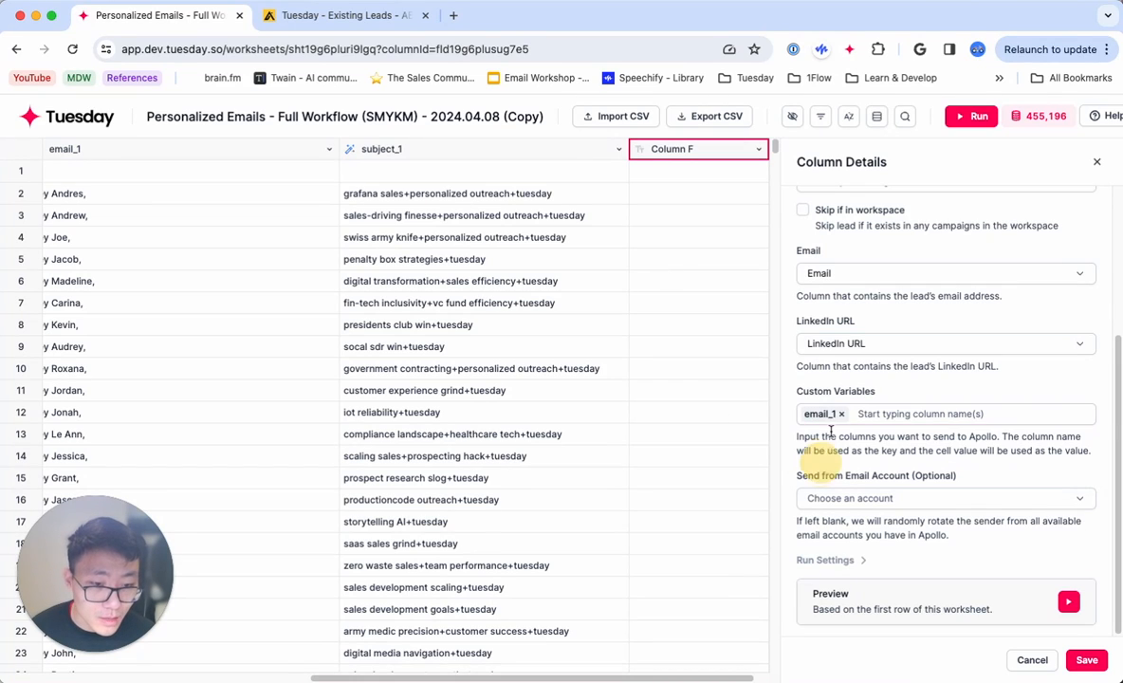
text(sub)
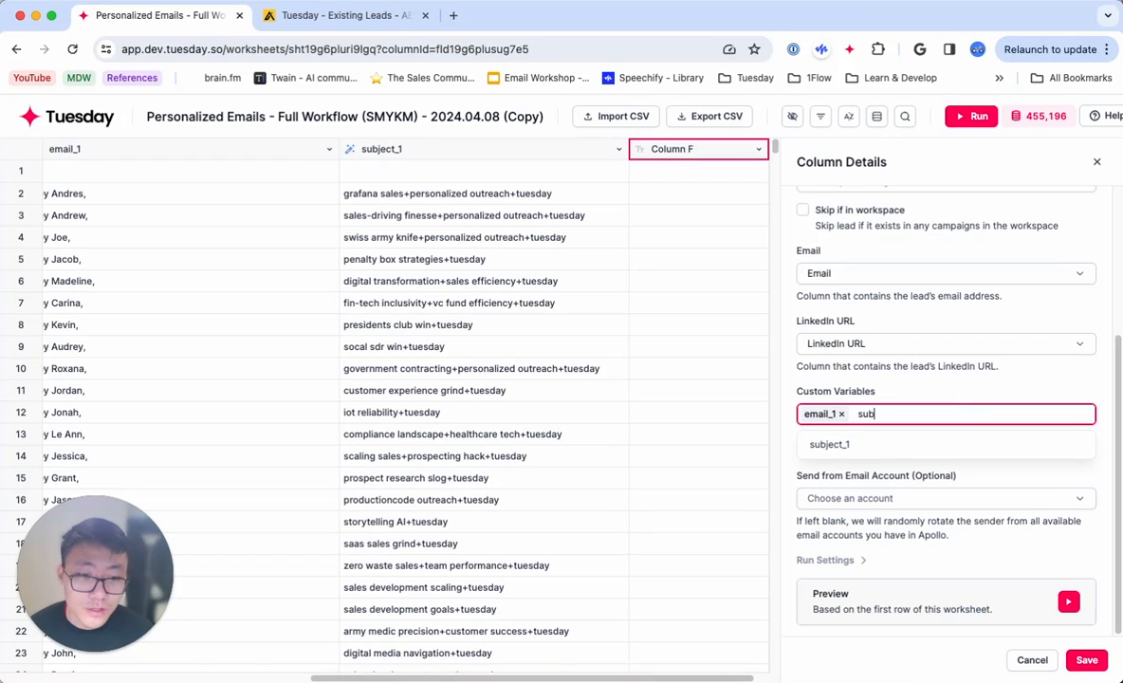
click(834, 444)
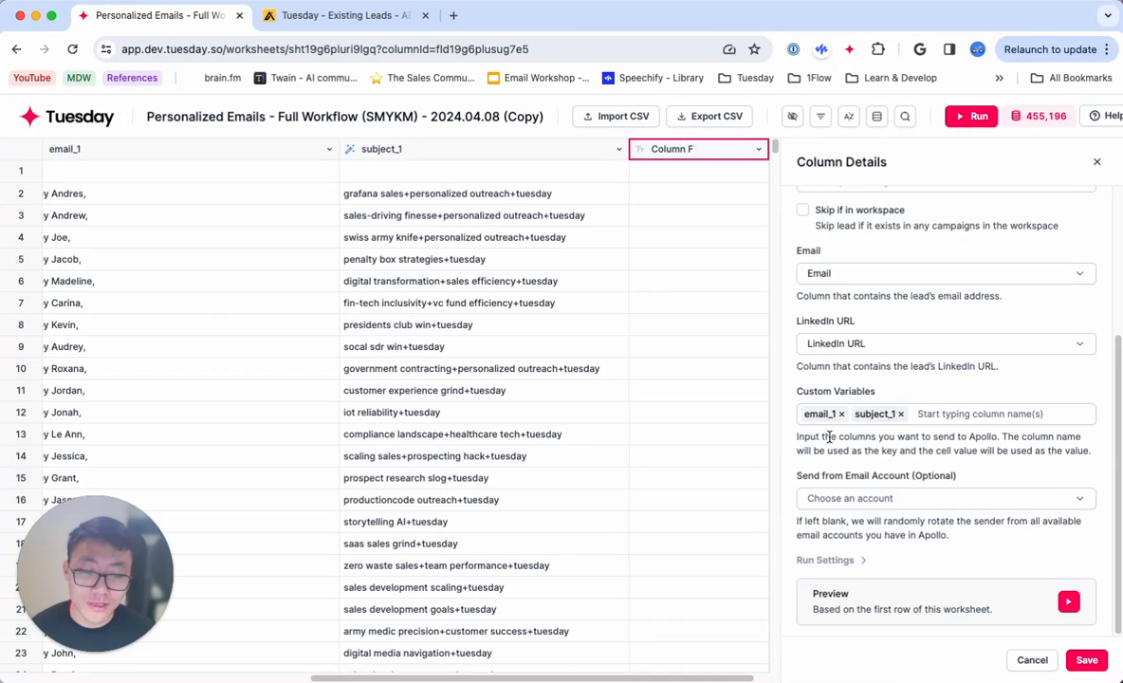
click(877, 502)
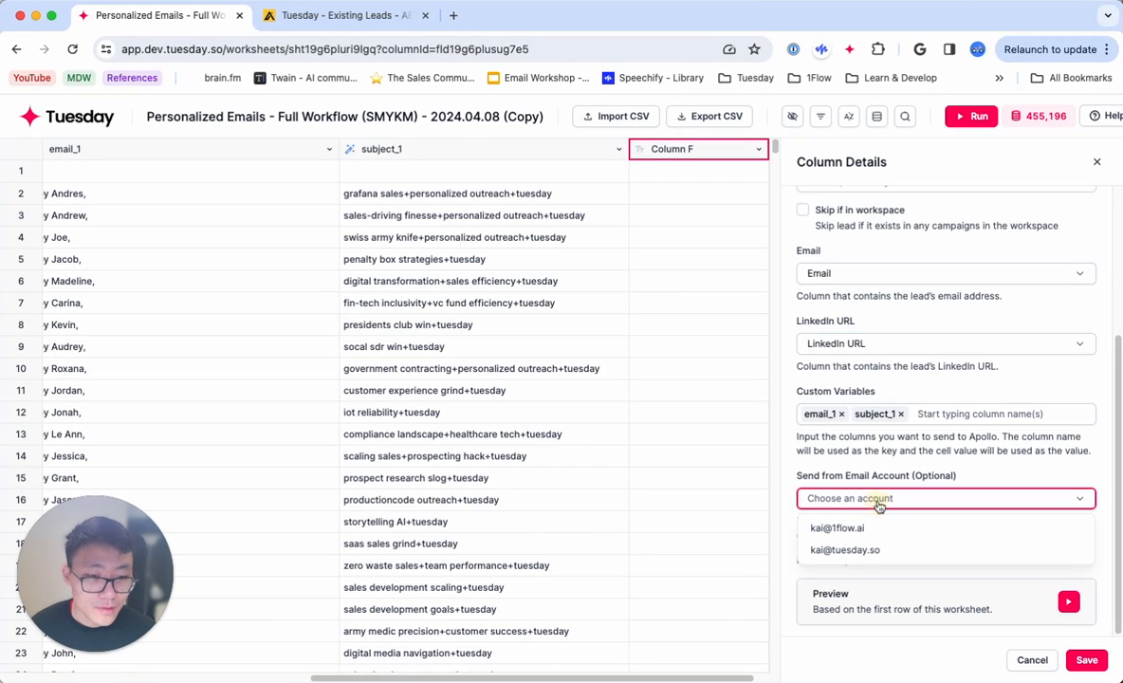
click(839, 549)
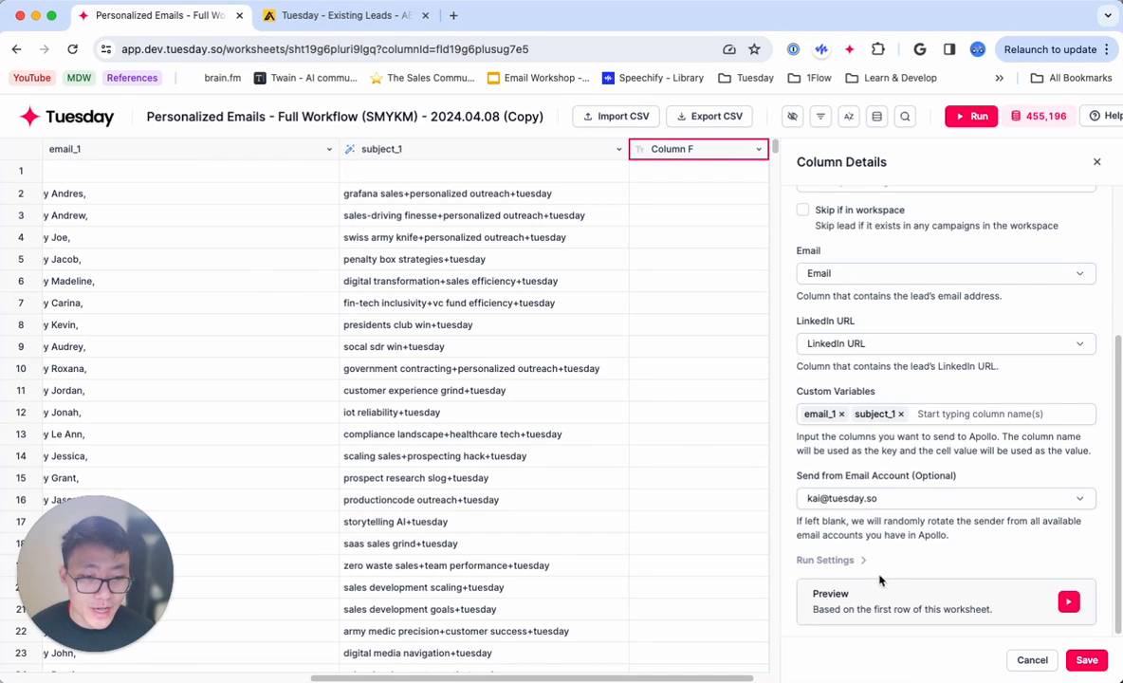
- Turn on run conditions for the Apollo column, require that email_1 is not empty, and save the column
click(808, 559)
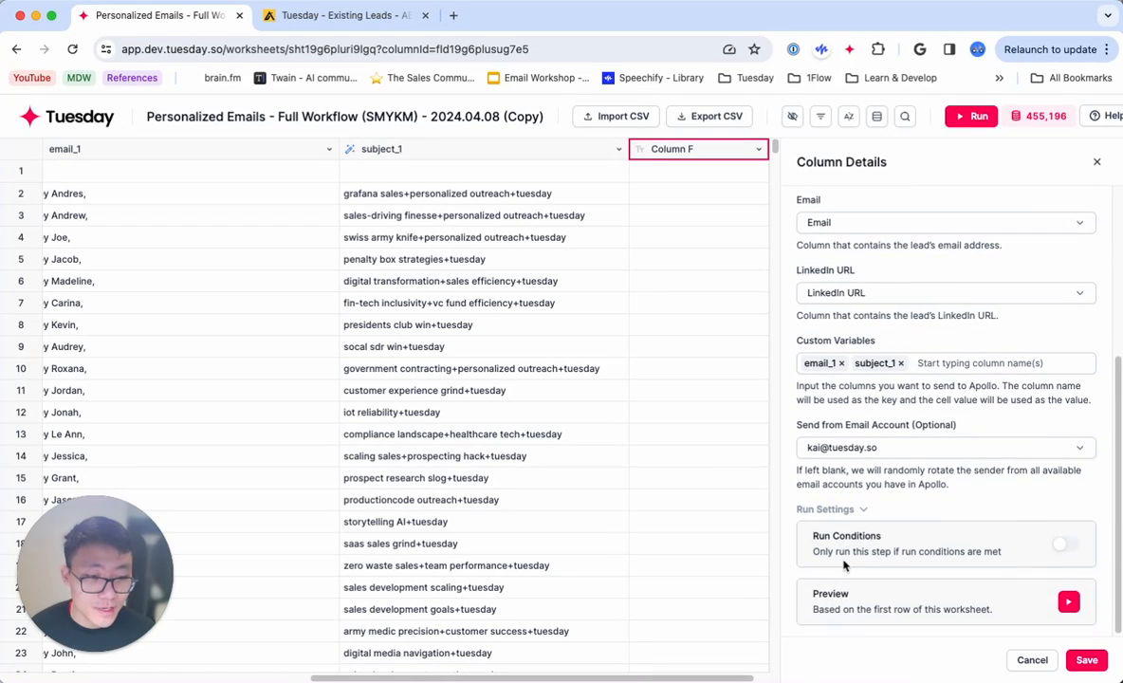
click(1063, 551)
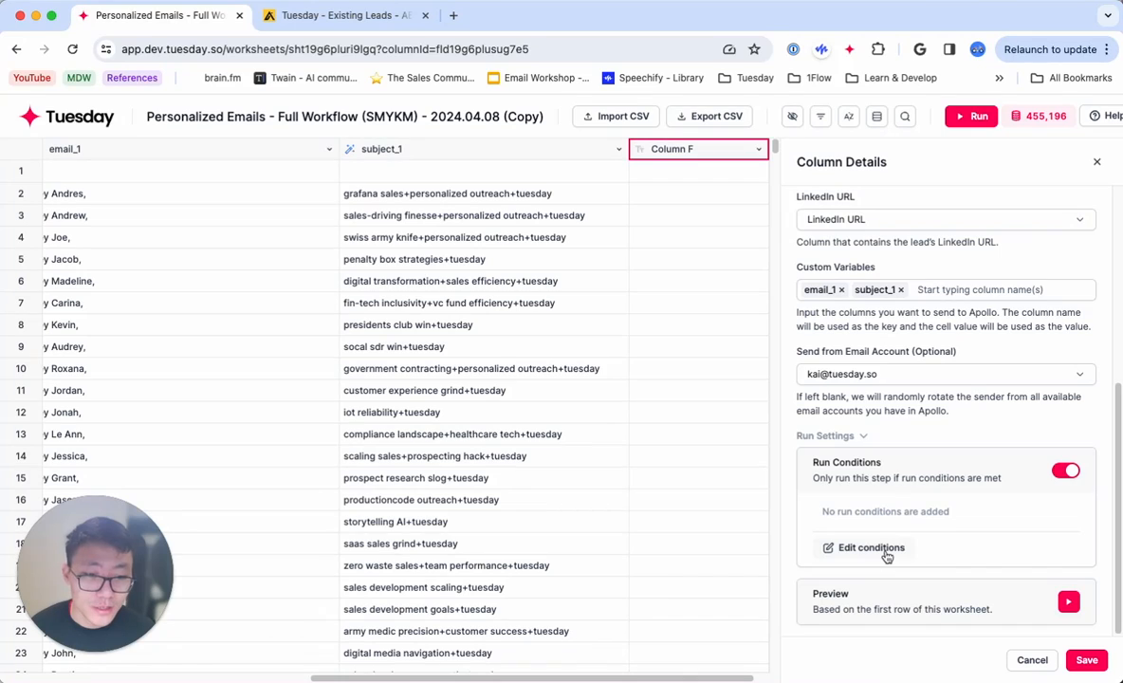
click(886, 555)
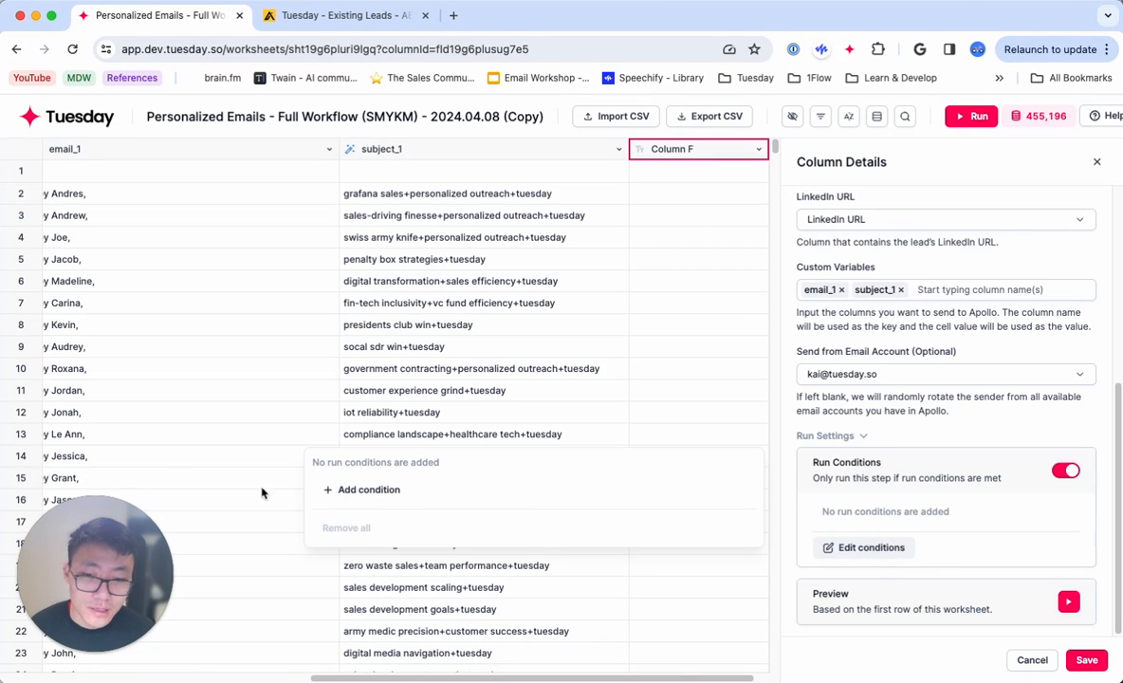
click(365, 489)
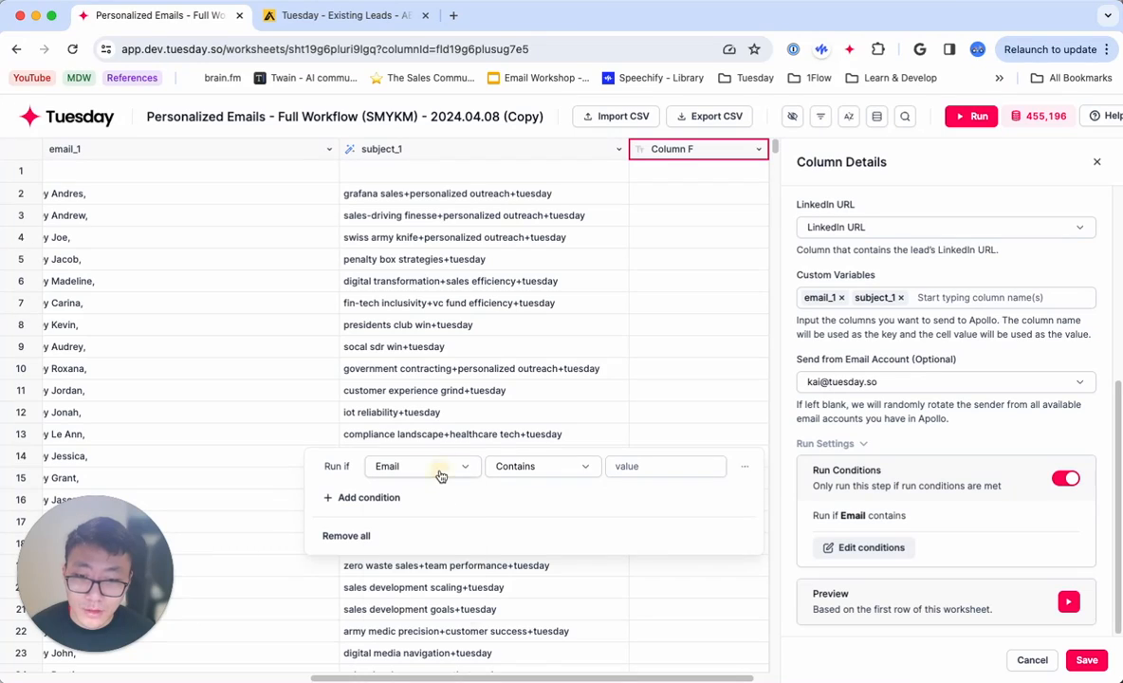
click(407, 465)
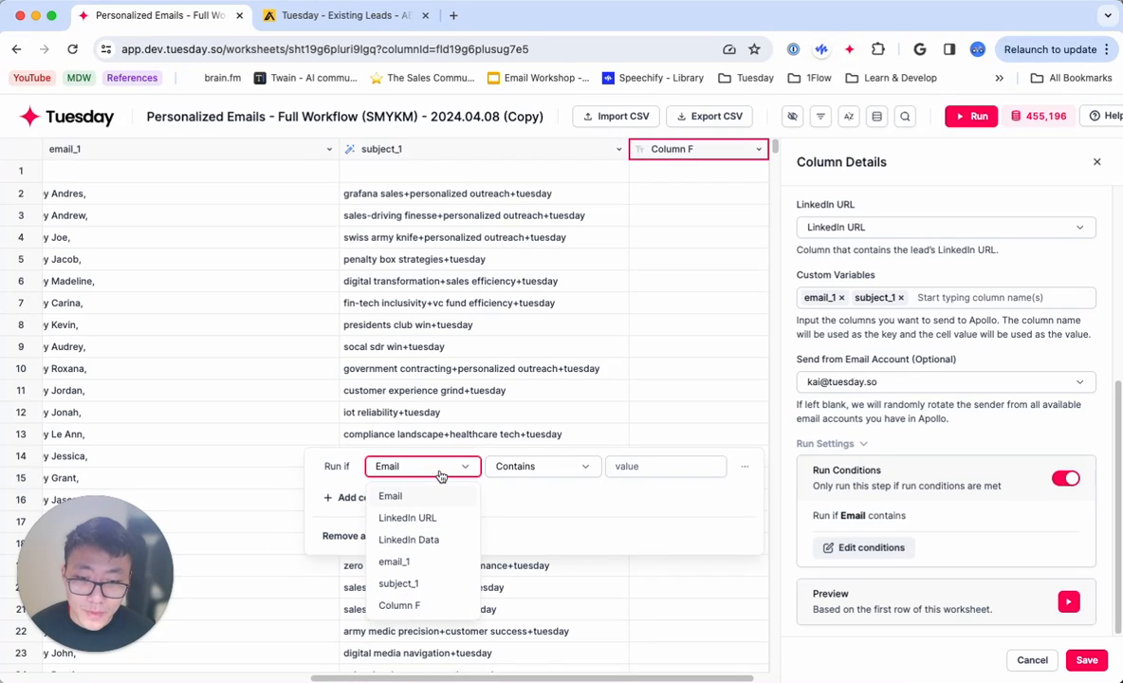
click(417, 563)
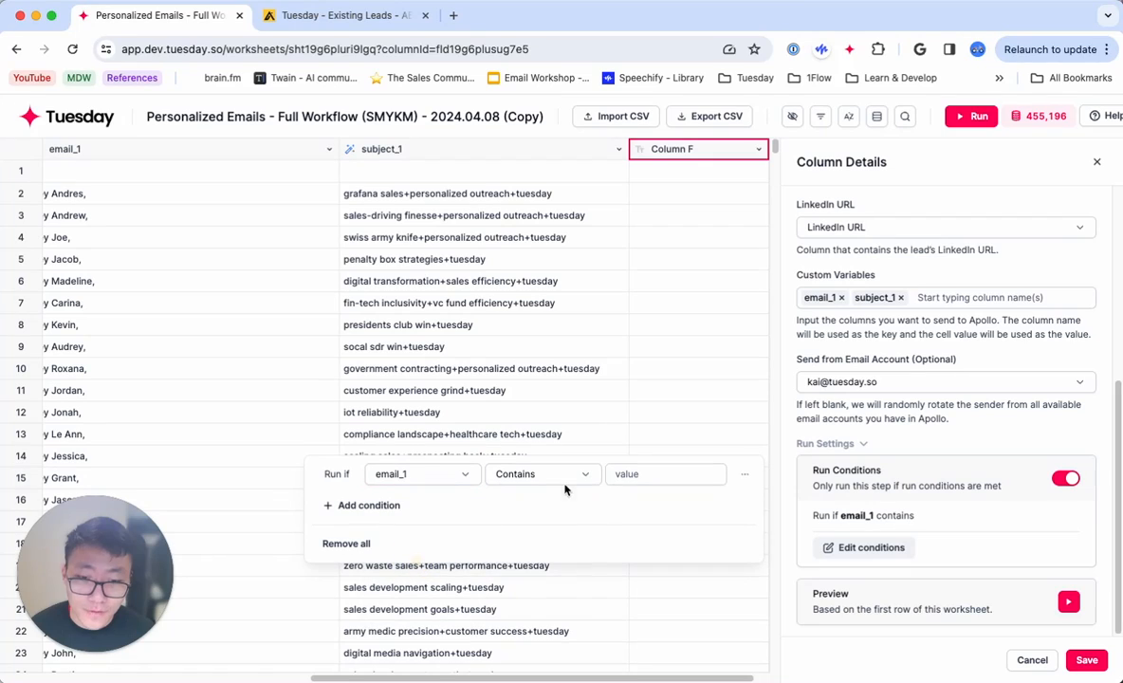
click(545, 474)
click(528, 612)
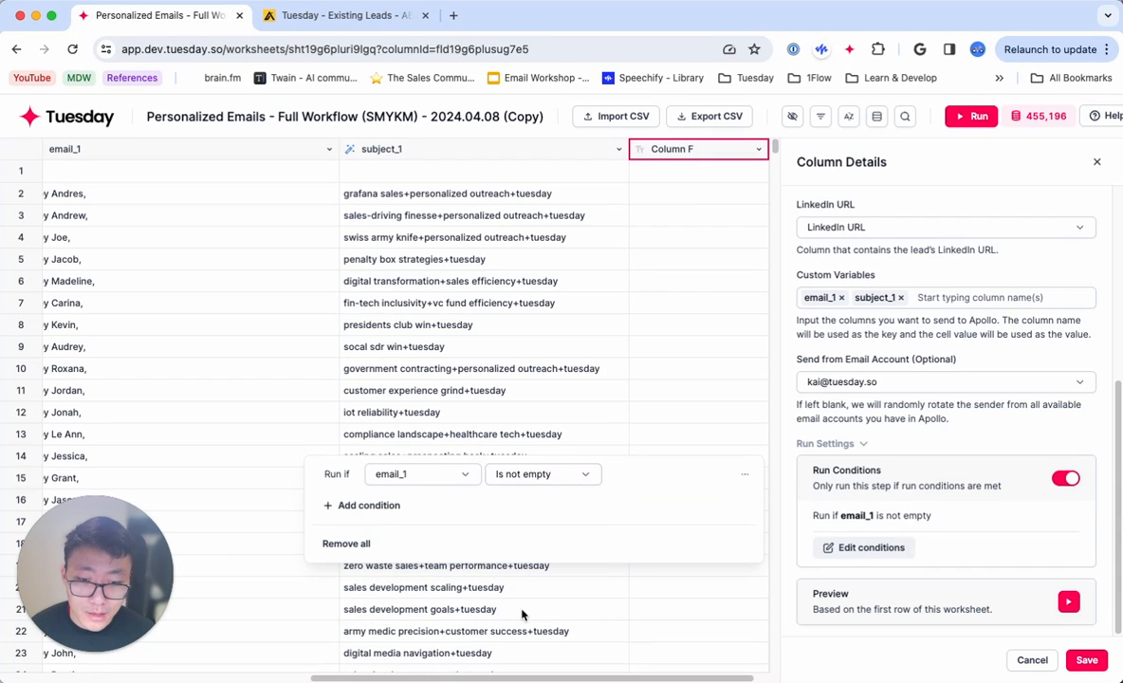
click(908, 501)
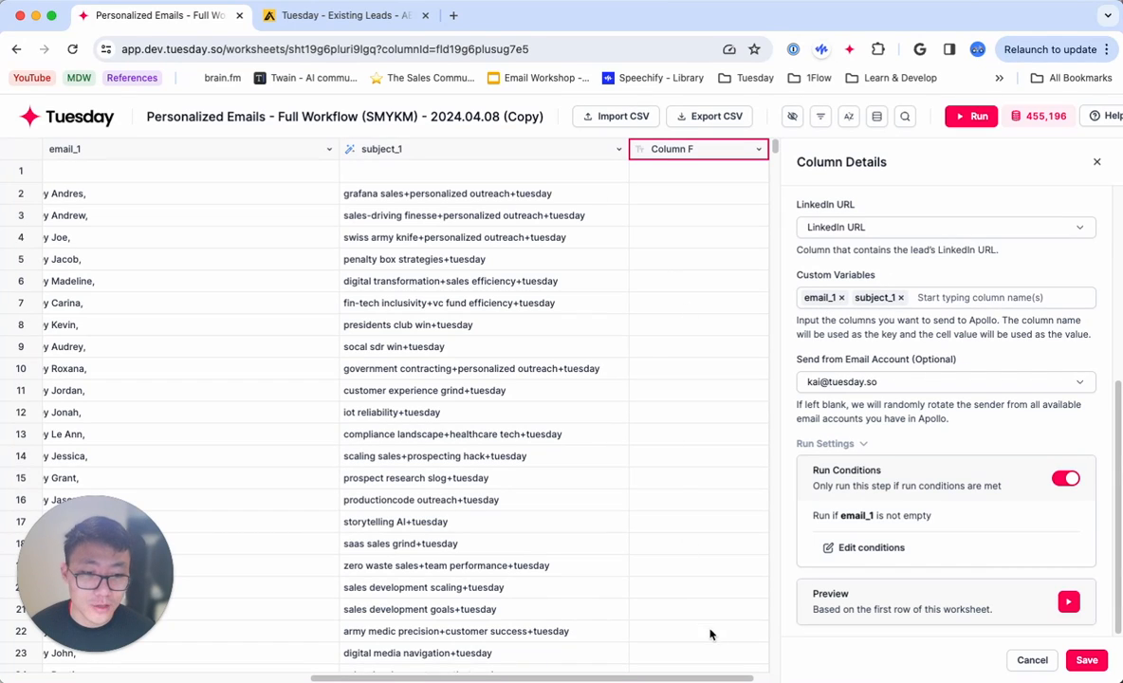
click(1095, 664)
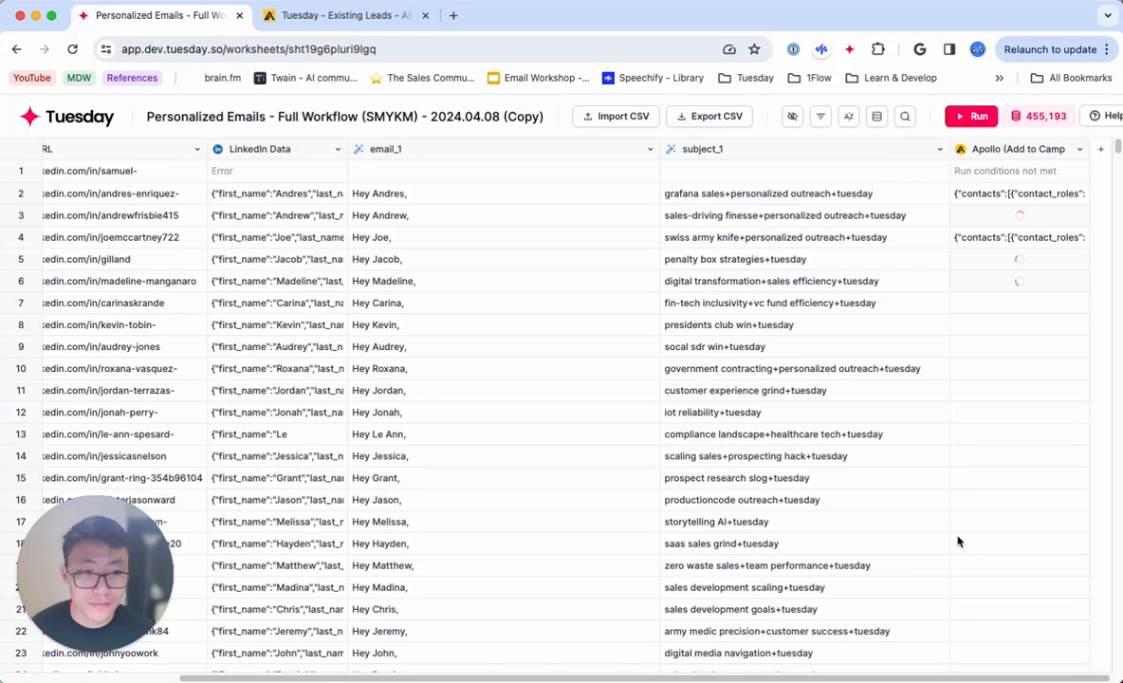
- Open the details of row 1 from its Apollo cell, compare them with the row's LinkedIn Data, and close the details
click(986, 177)
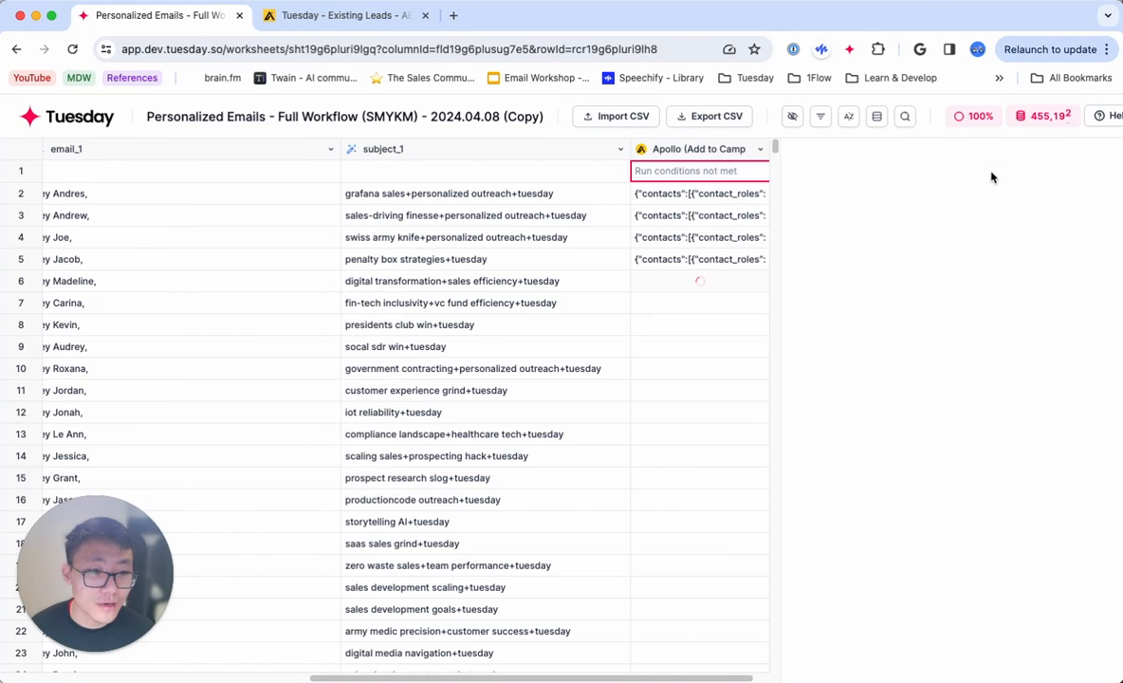
click(1100, 163)
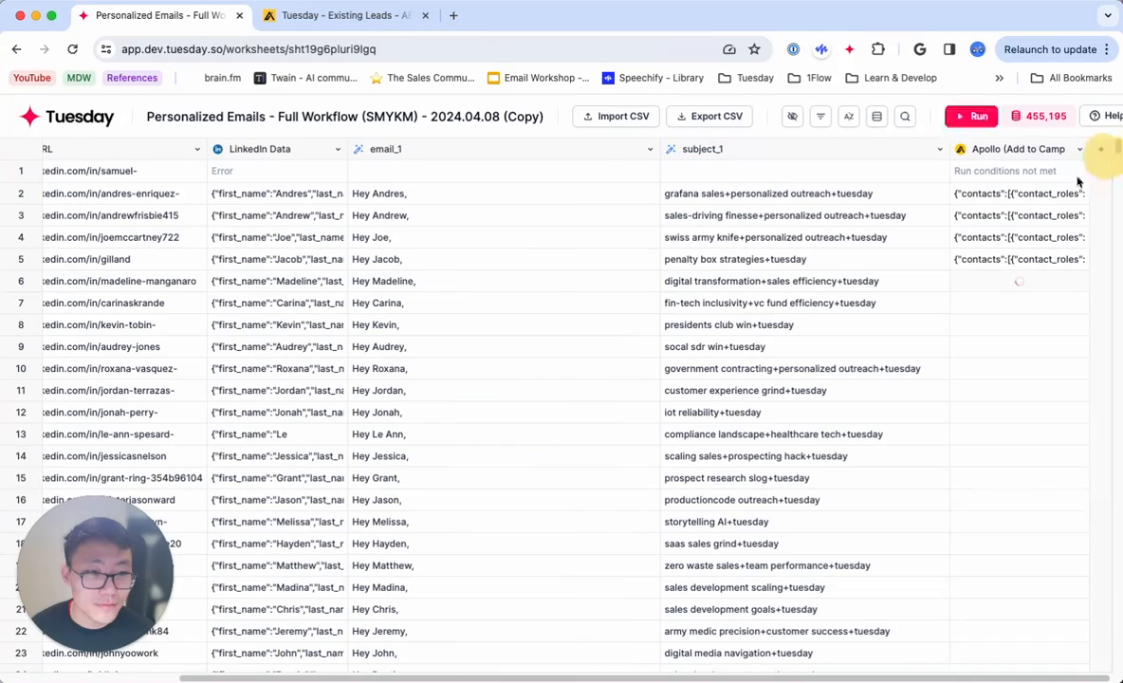
click(980, 174)
scroll(228, 190, left, 5)
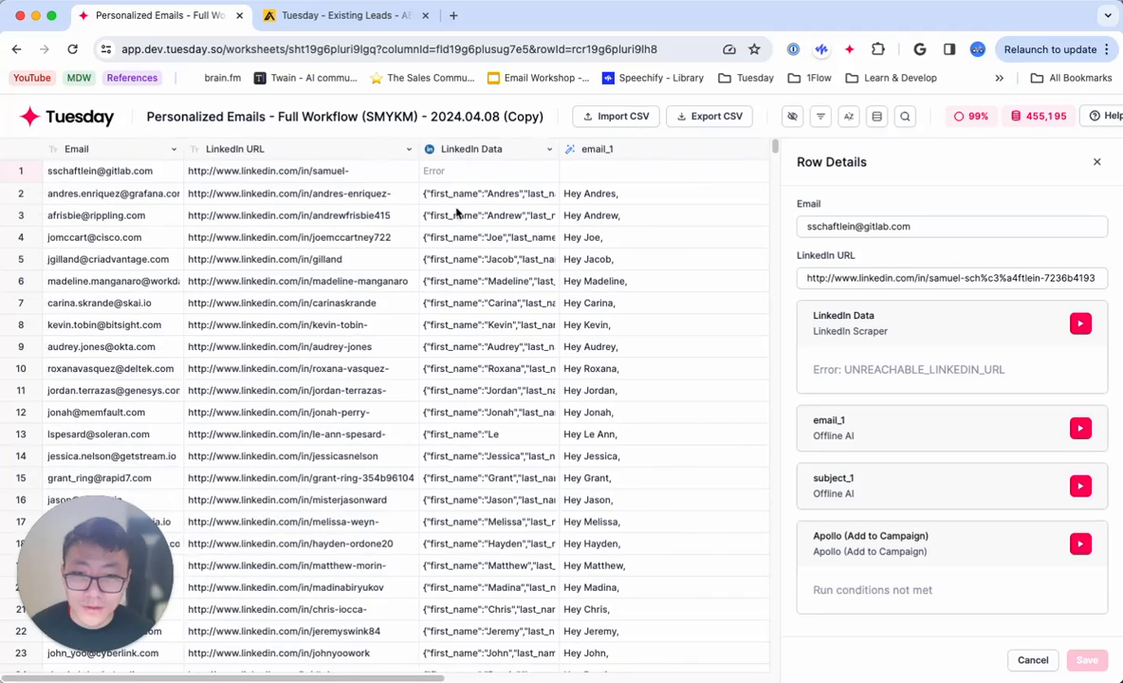
scroll(509, 174, right, 5)
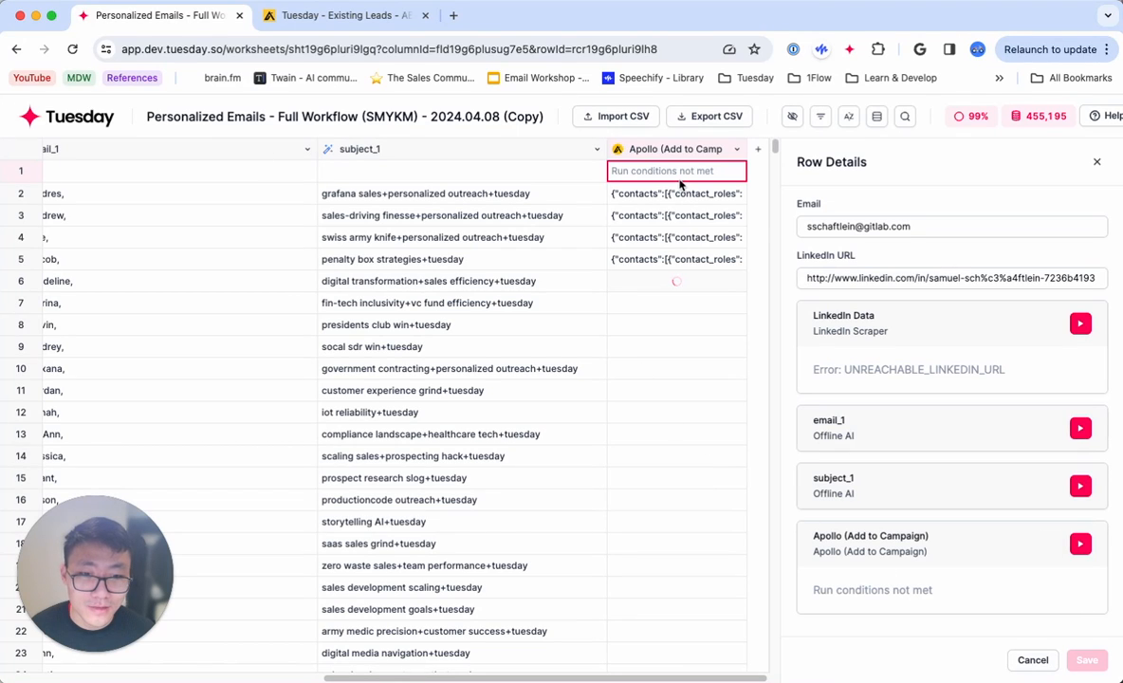
click(1096, 162)
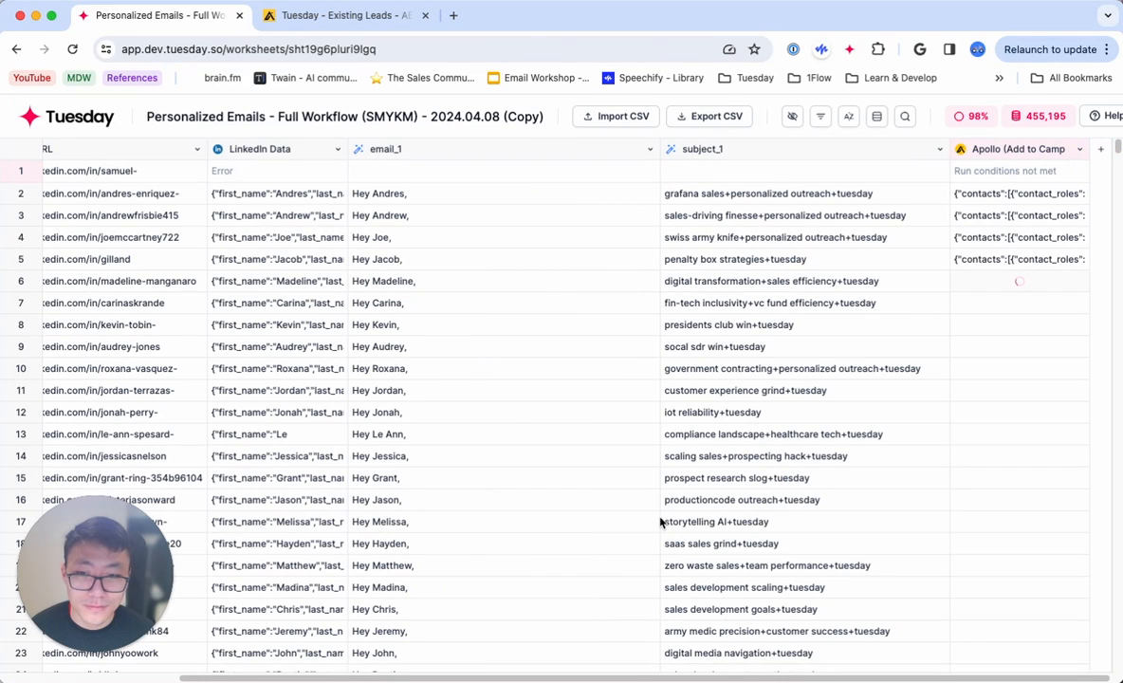
- Look over the processed rows and examine row 3's details, including its subject_1 and Apollo output
scroll(660, 522, left, 2)
scroll(660, 523, right, 2)
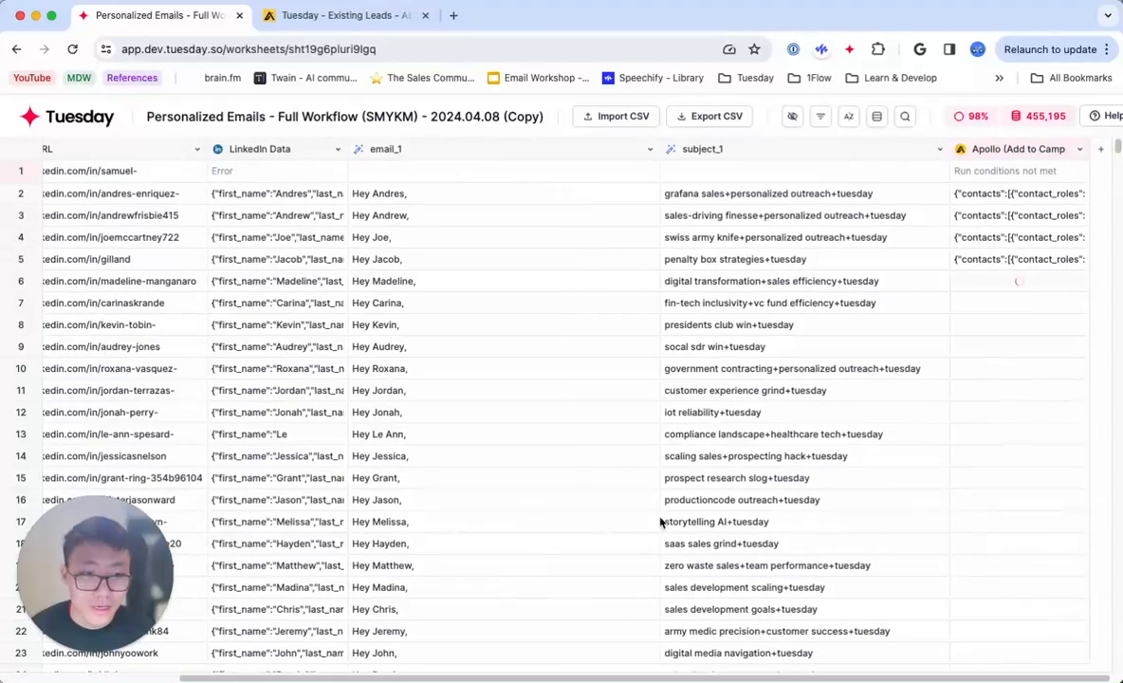
scroll(660, 521, down, 1)
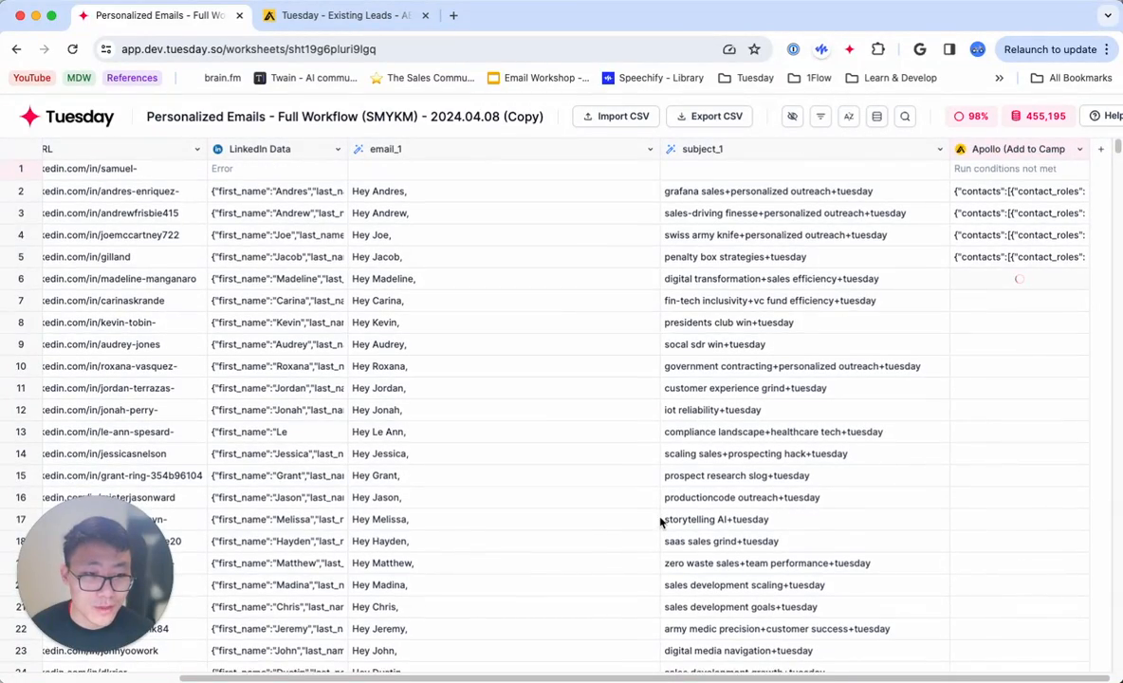
scroll(660, 522, down, 5)
scroll(659, 520, up, 5)
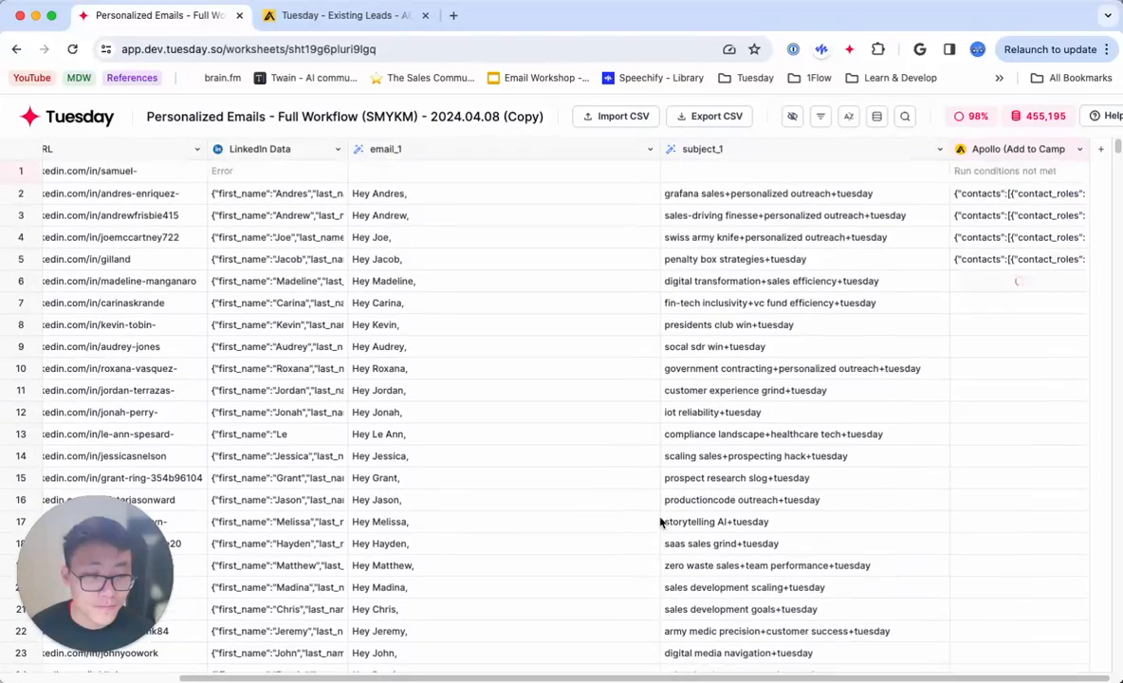
click(986, 211)
scroll(976, 407, down, 10)
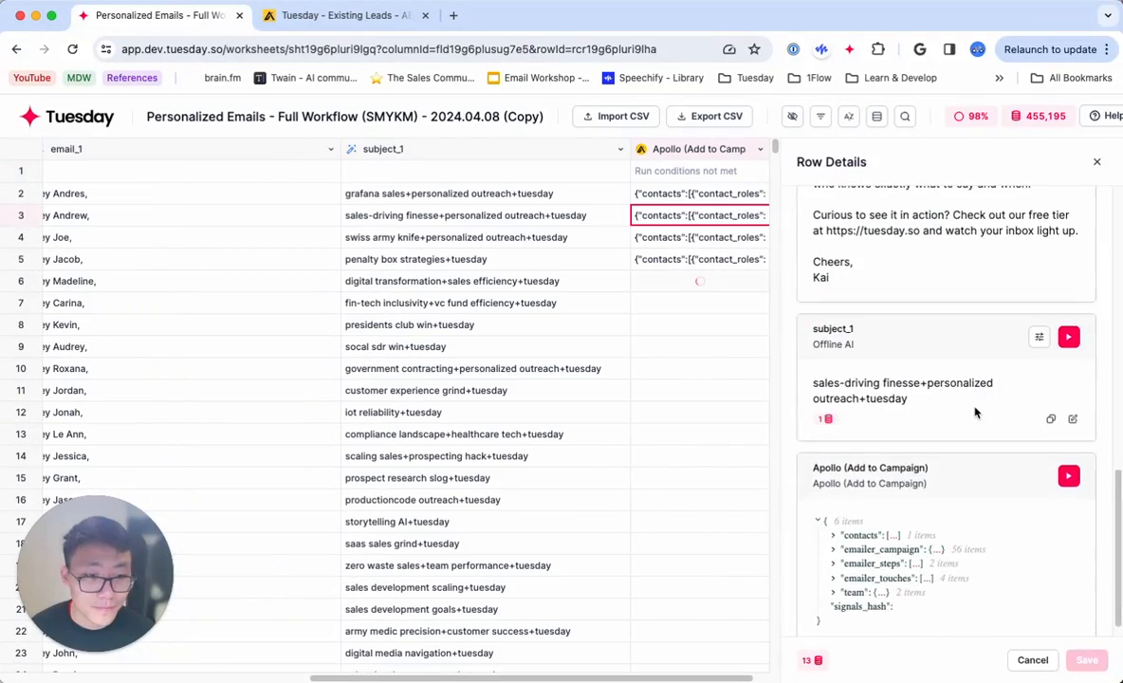
scroll(975, 411, up, 10)
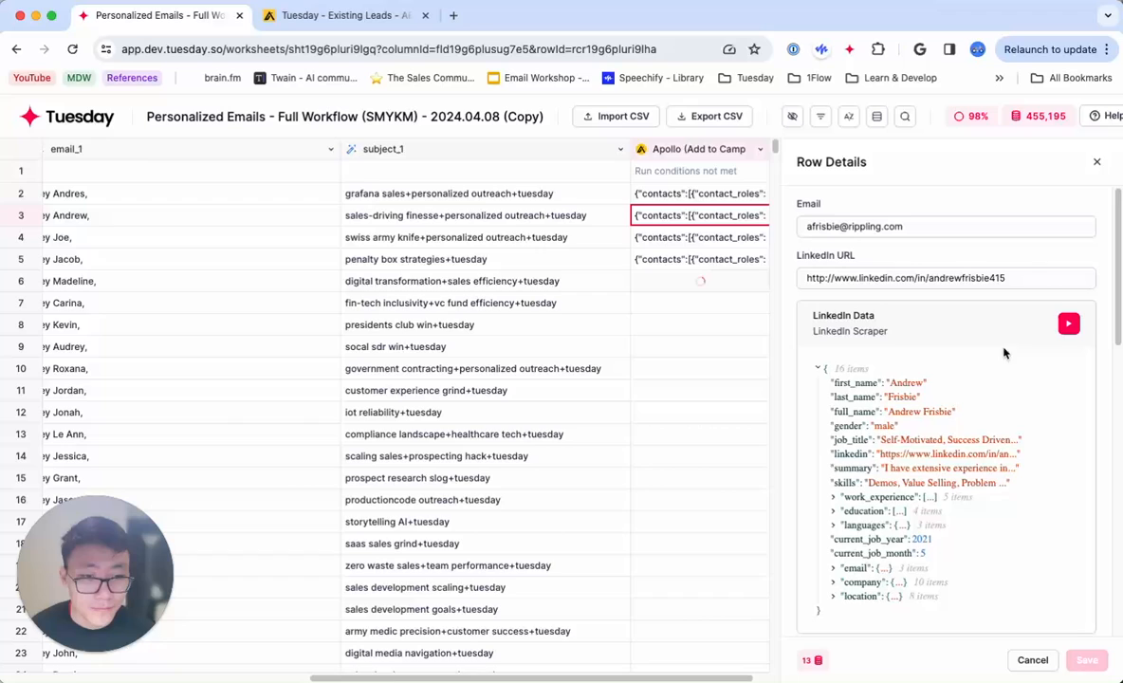
click(1096, 161)
- Switch to Apollo, review the sequence's contacts, and view the third contact's profile before returning to the contact list
click(369, 17)
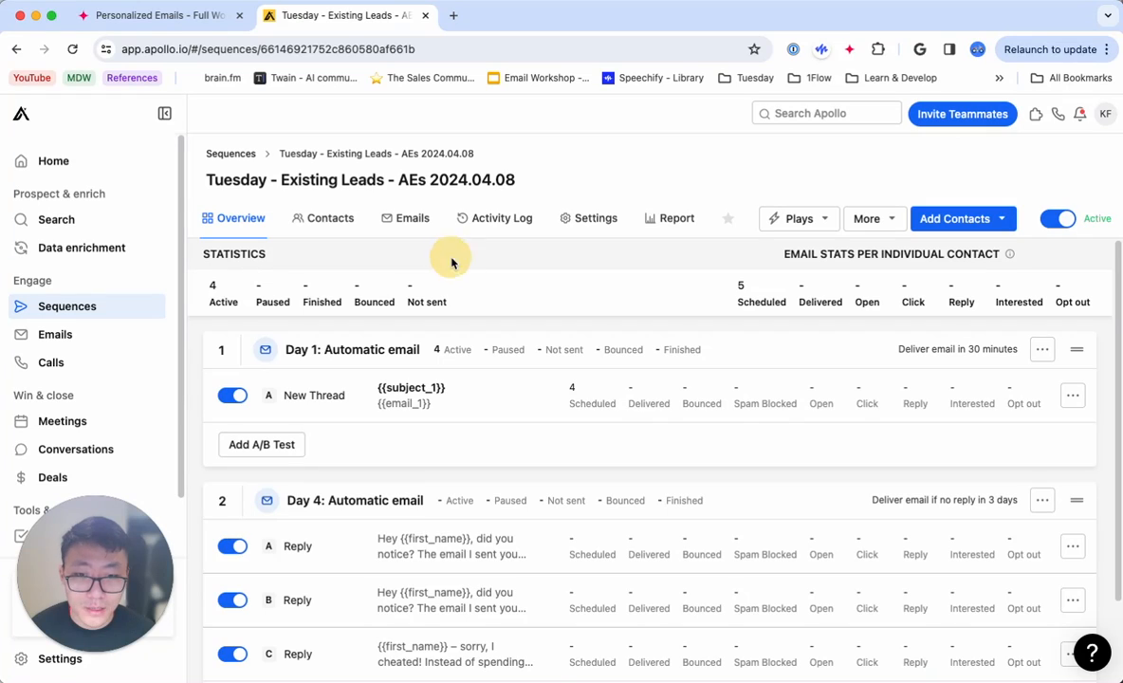
click(323, 218)
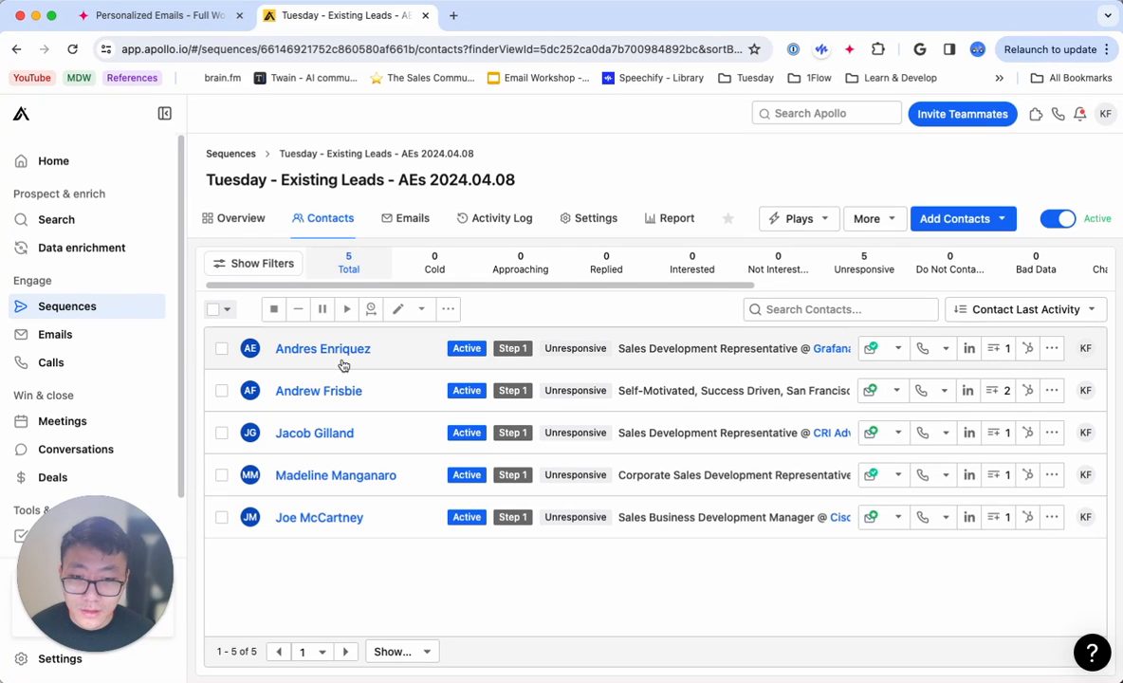
drag(353, 434, 273, 432)
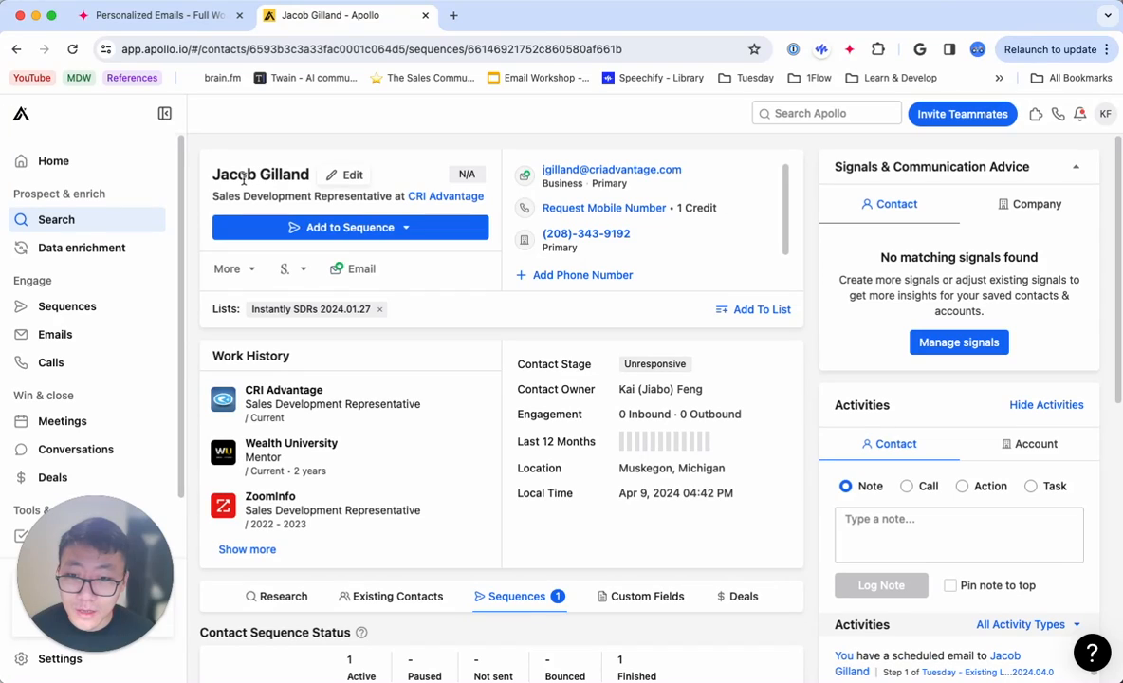
click(16, 48)
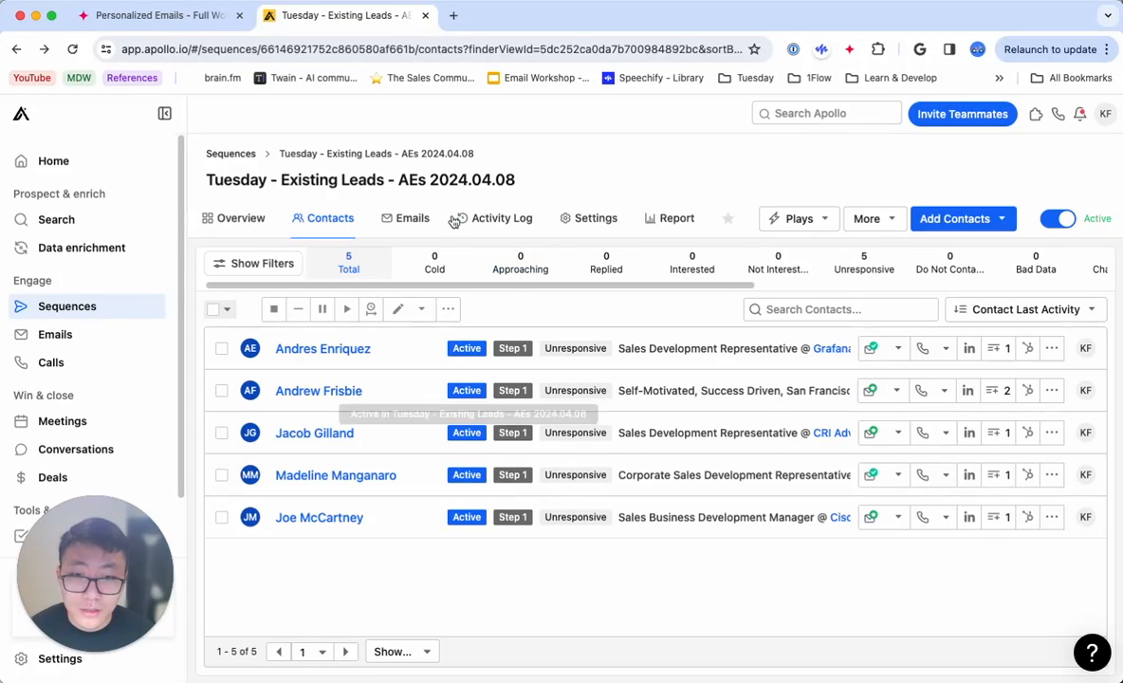
click(232, 218)
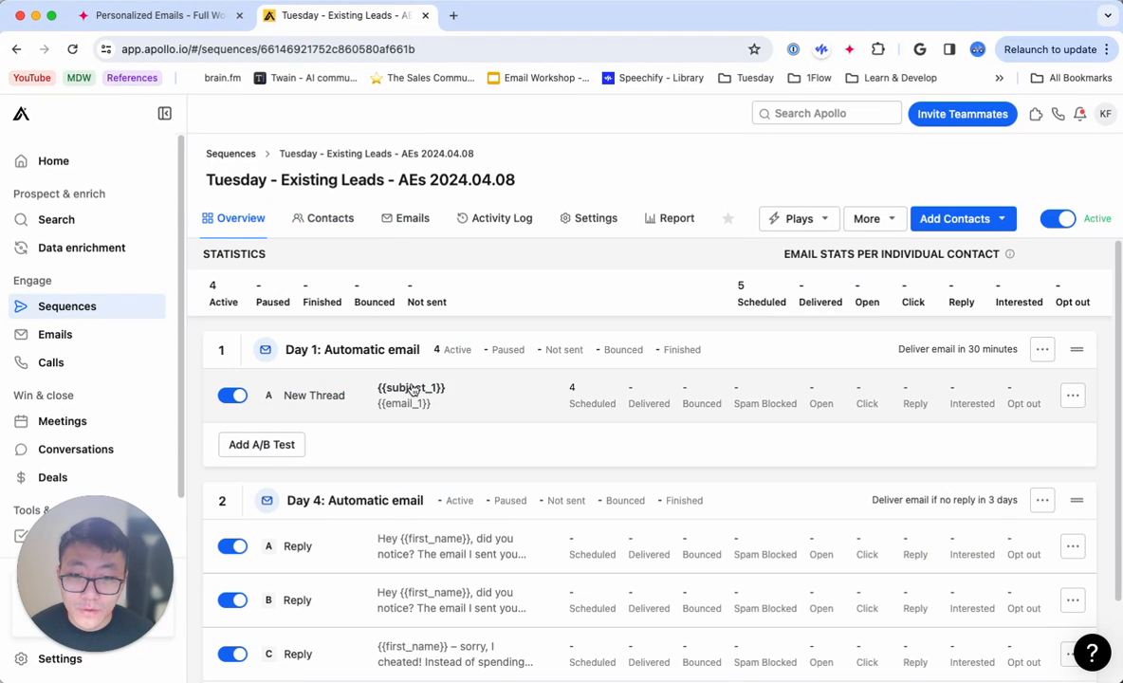
click(412, 388)
click(720, 276)
text(Jacob)
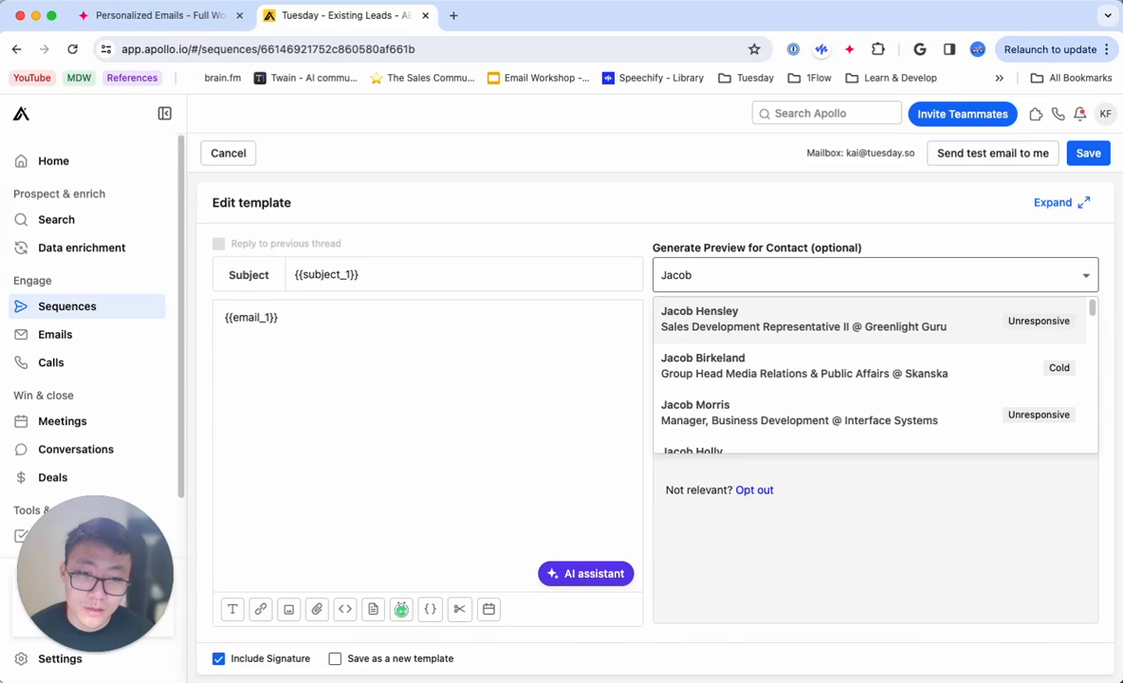
key(super+a)
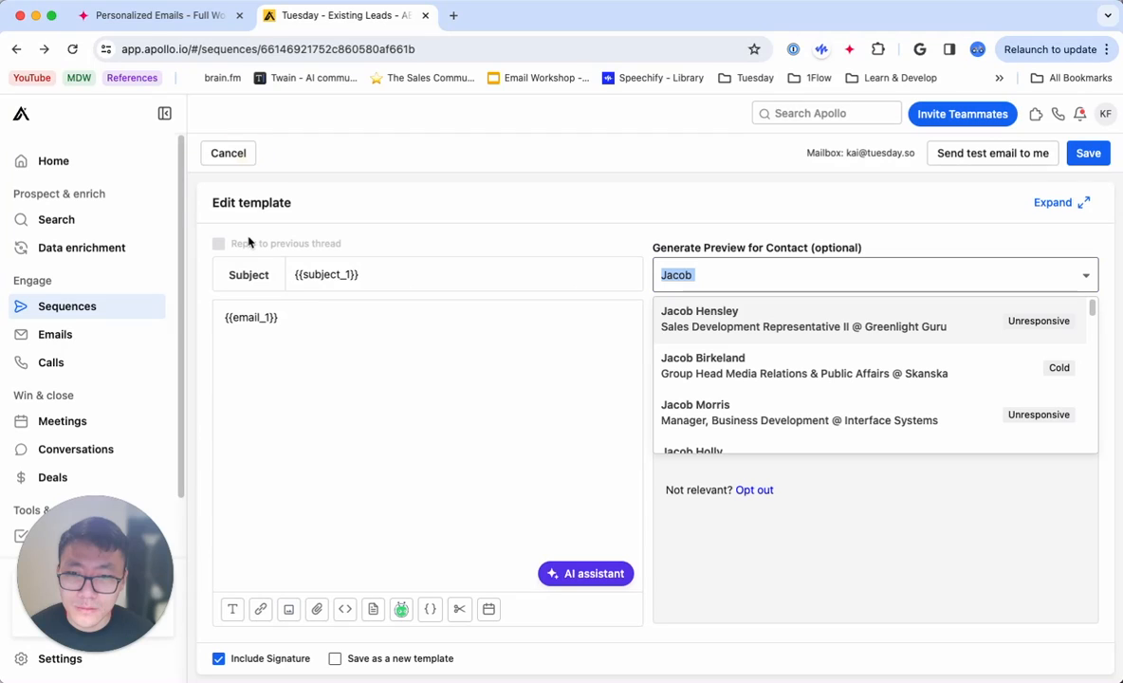
key(super+Tab)
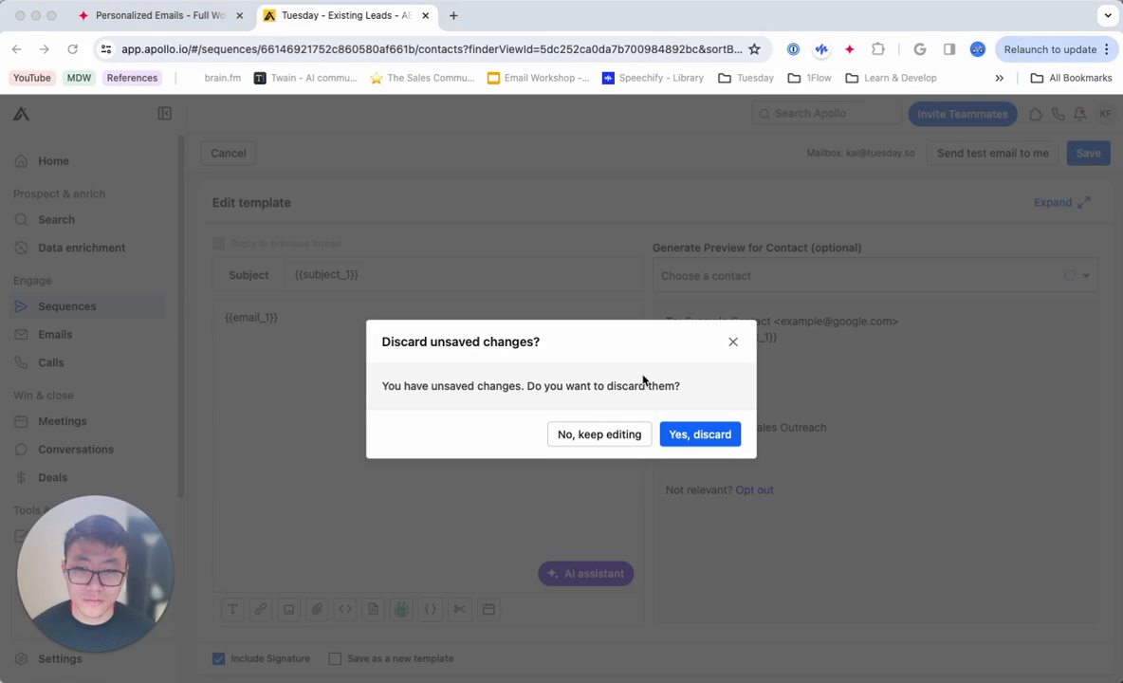
click(642, 373)
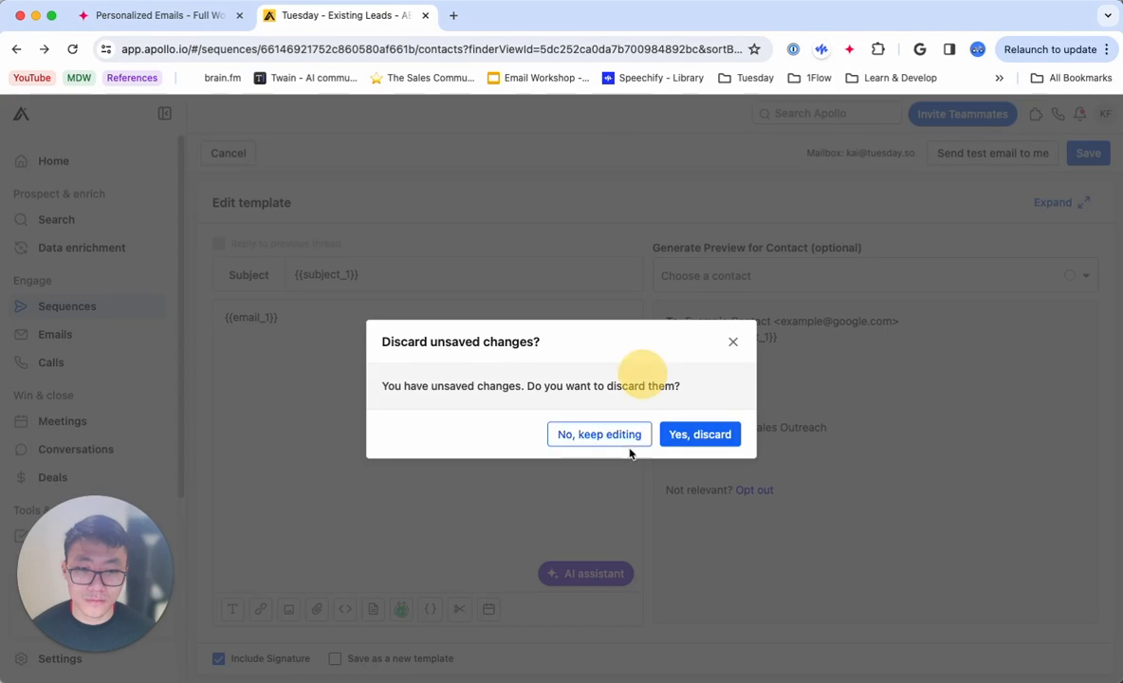
click(699, 434)
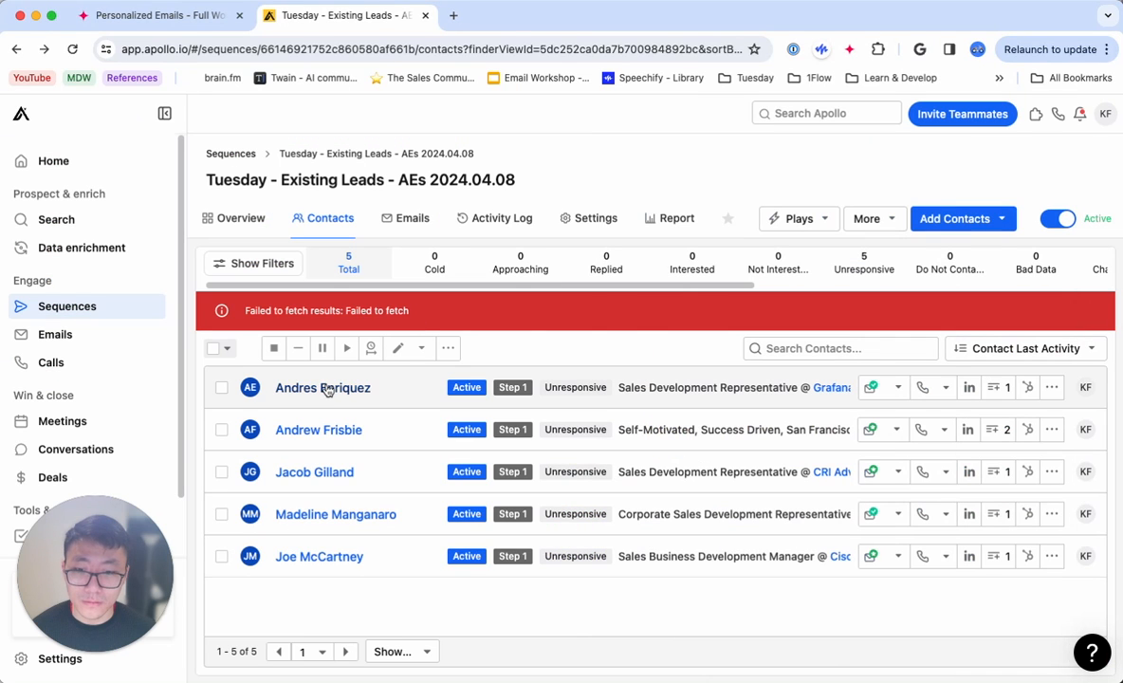
- Open the profile of the first contact in the sequence and copy the contact's full name
click(393, 390)
drag(359, 399, 276, 409)
click(276, 410)
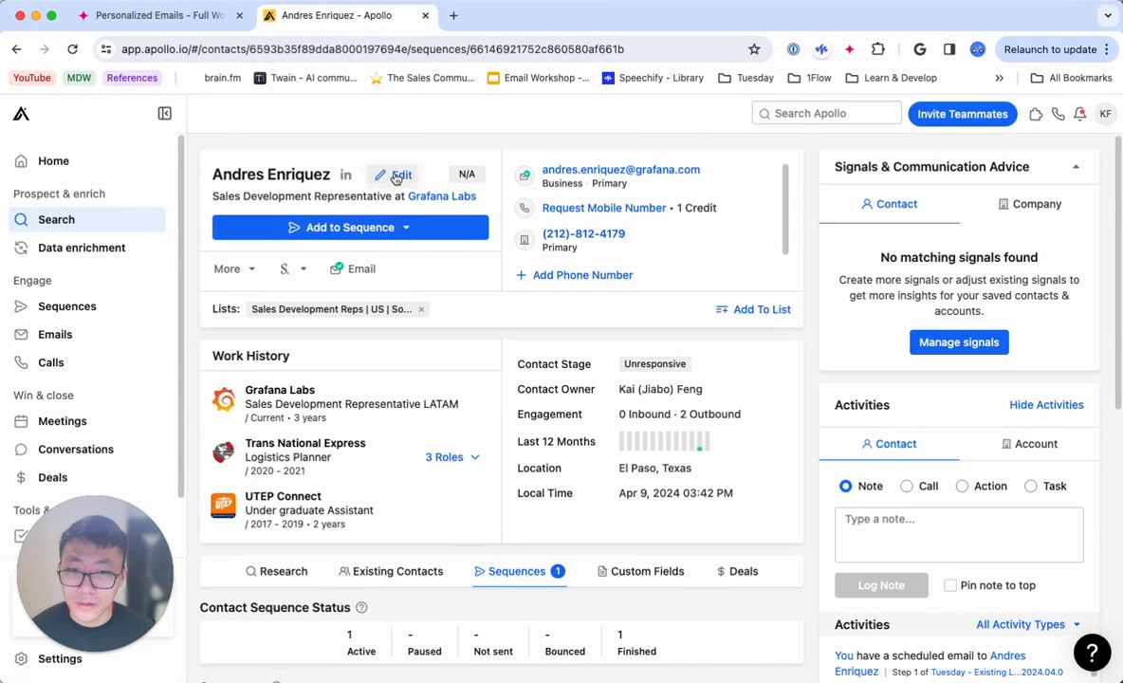
click(370, 173)
click(414, 250)
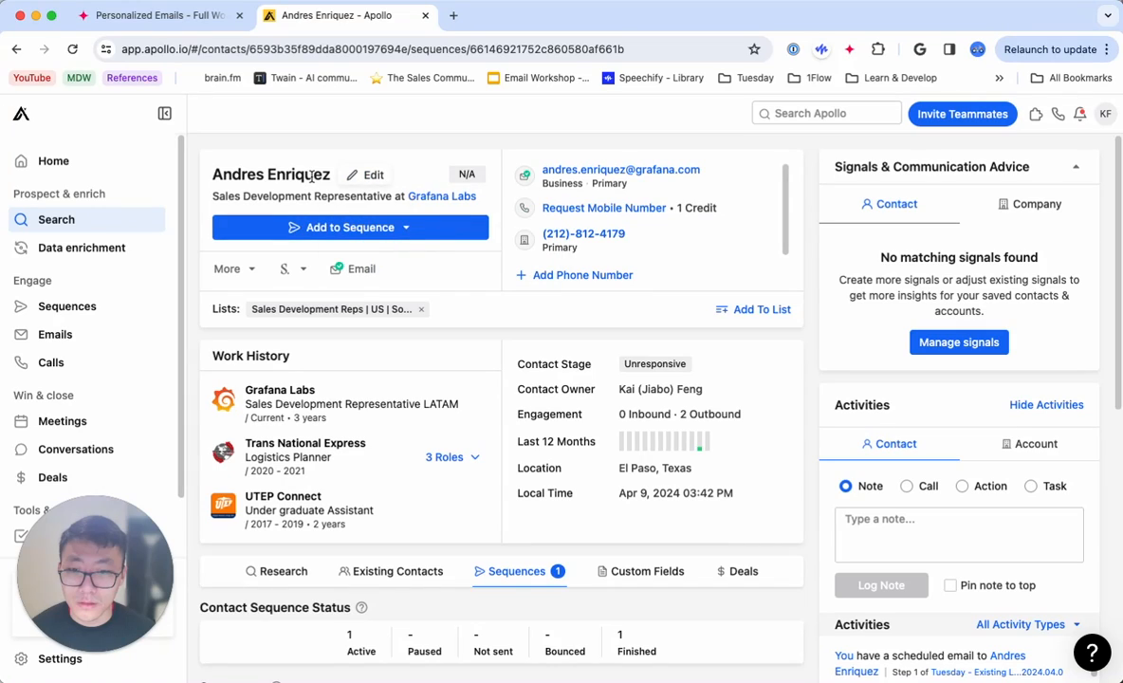
double_click(311, 177)
triple_click(311, 177)
key(super+c)
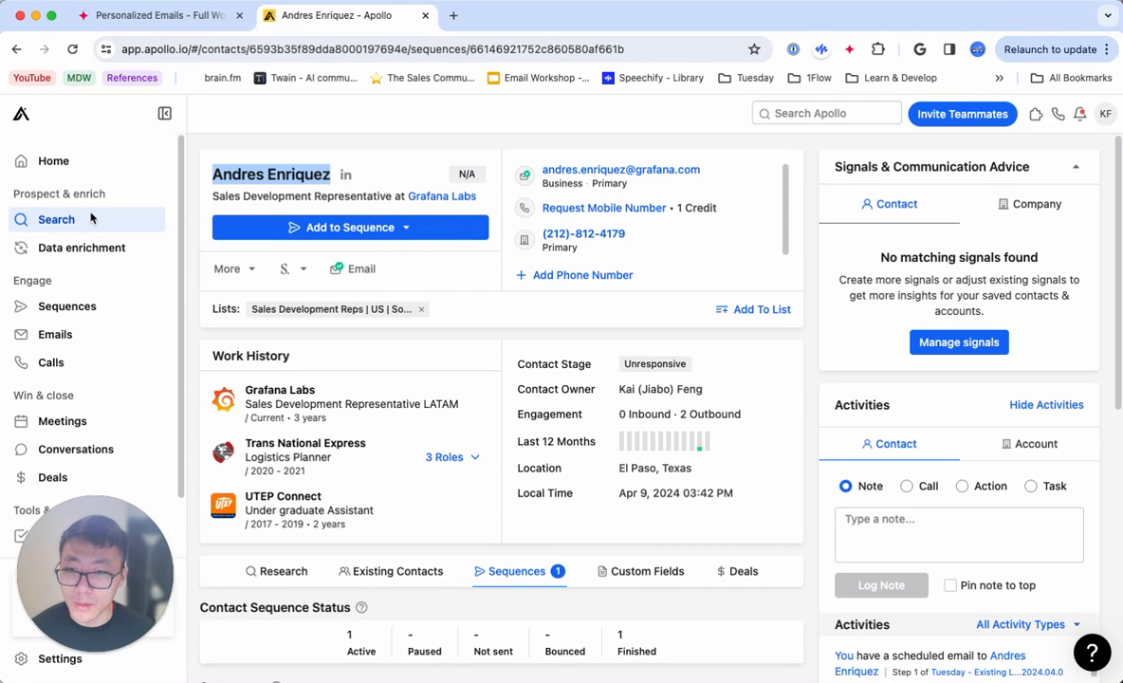
- Open the sequence's Day 1 email template and generate its preview for the contact whose name was copied
click(14, 49)
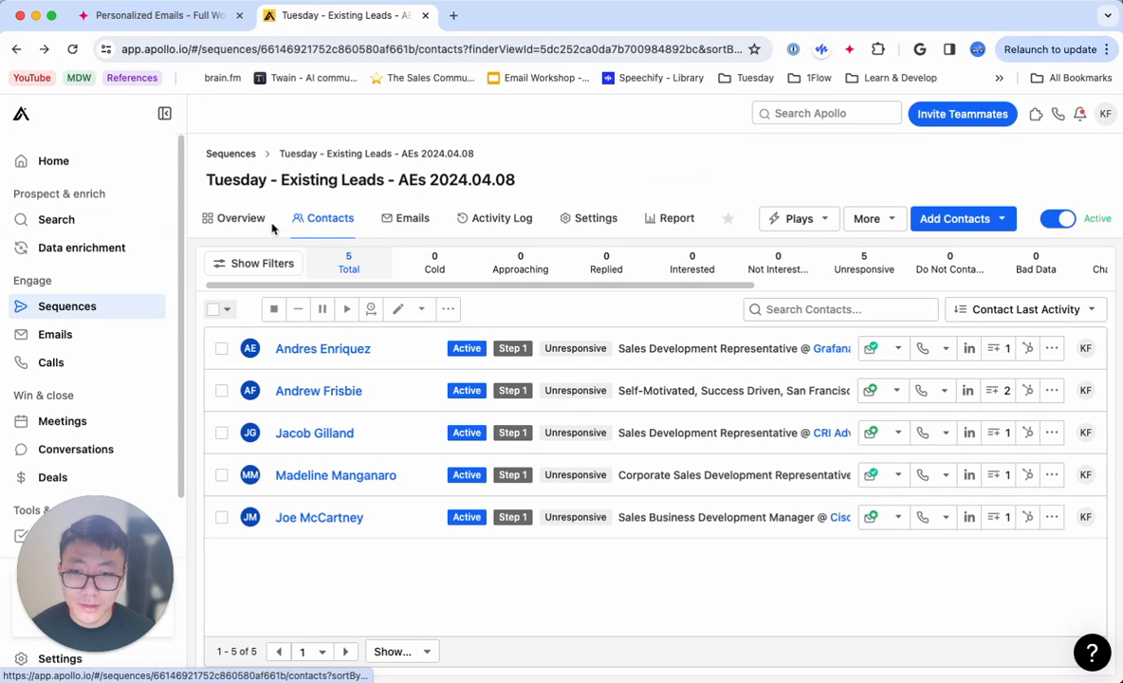
click(241, 218)
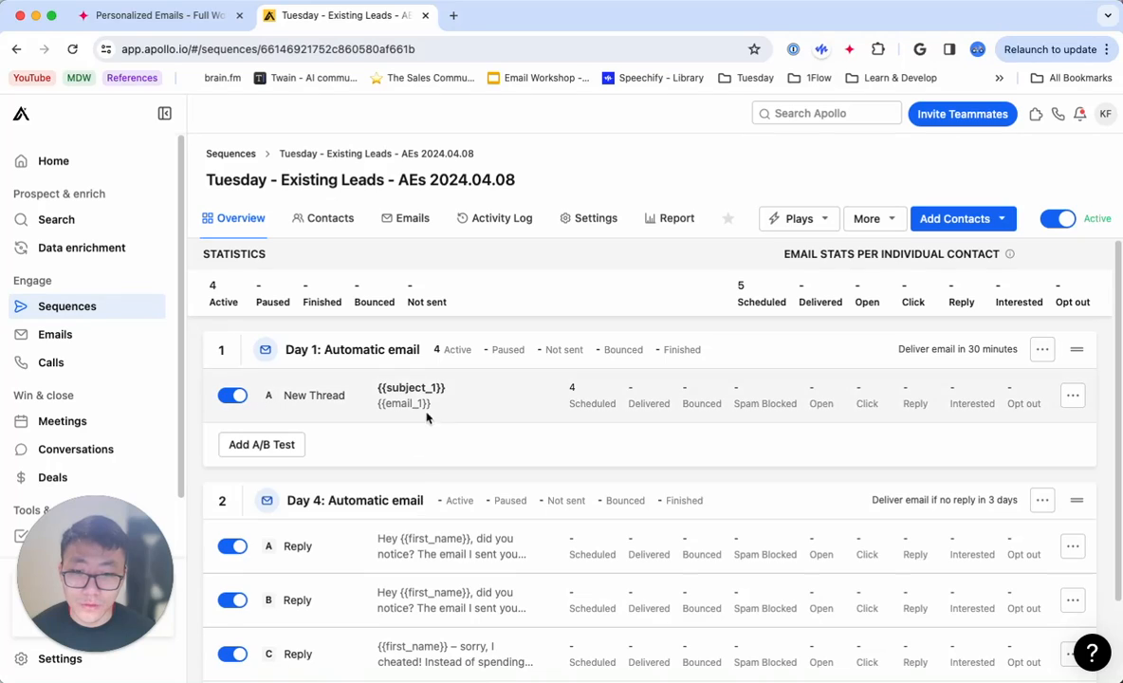
click(412, 391)
click(746, 275)
key(super+v)
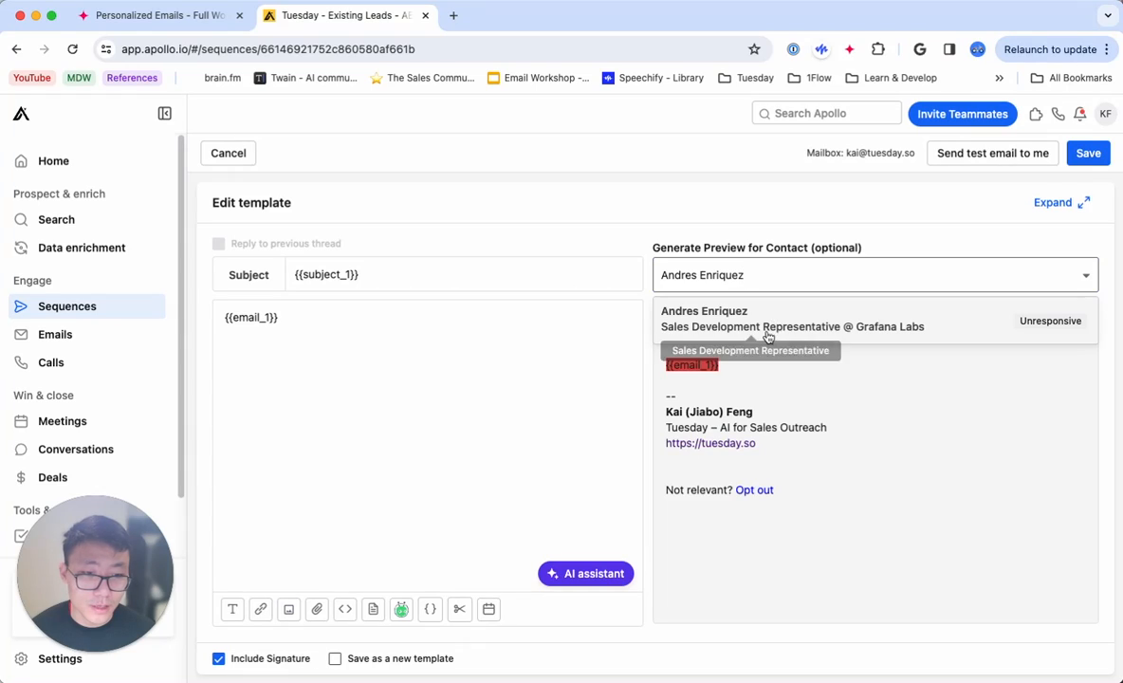
click(766, 327)
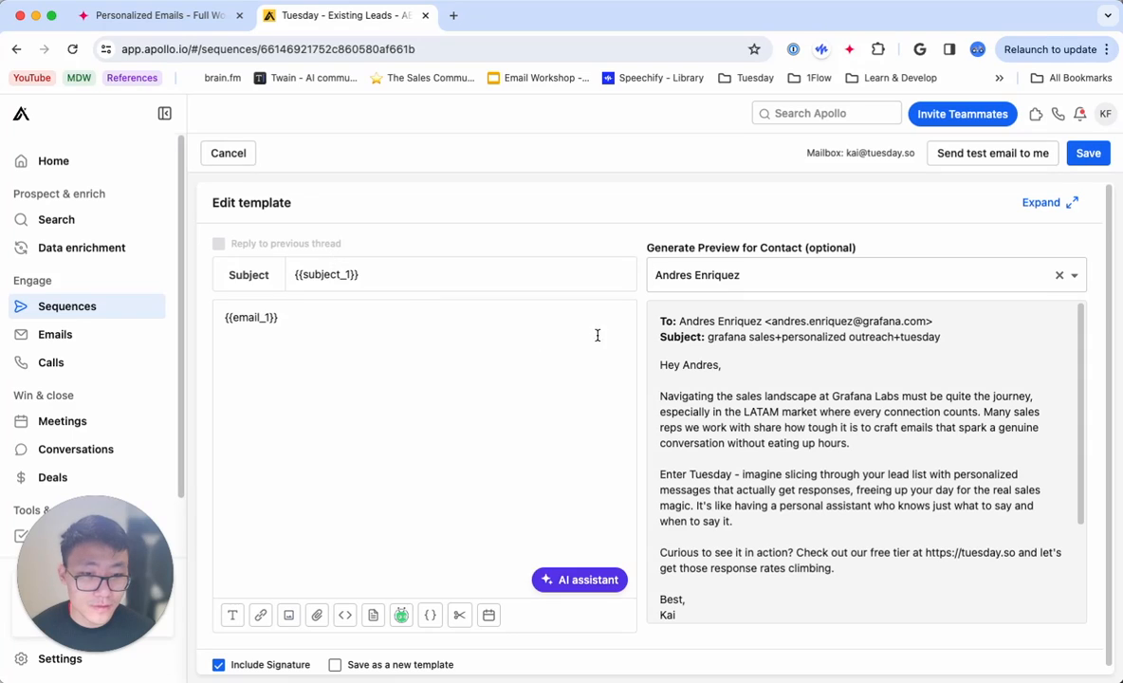
- Read through the subject line and body of the generated preview email
drag(709, 338, 939, 340)
click(932, 335)
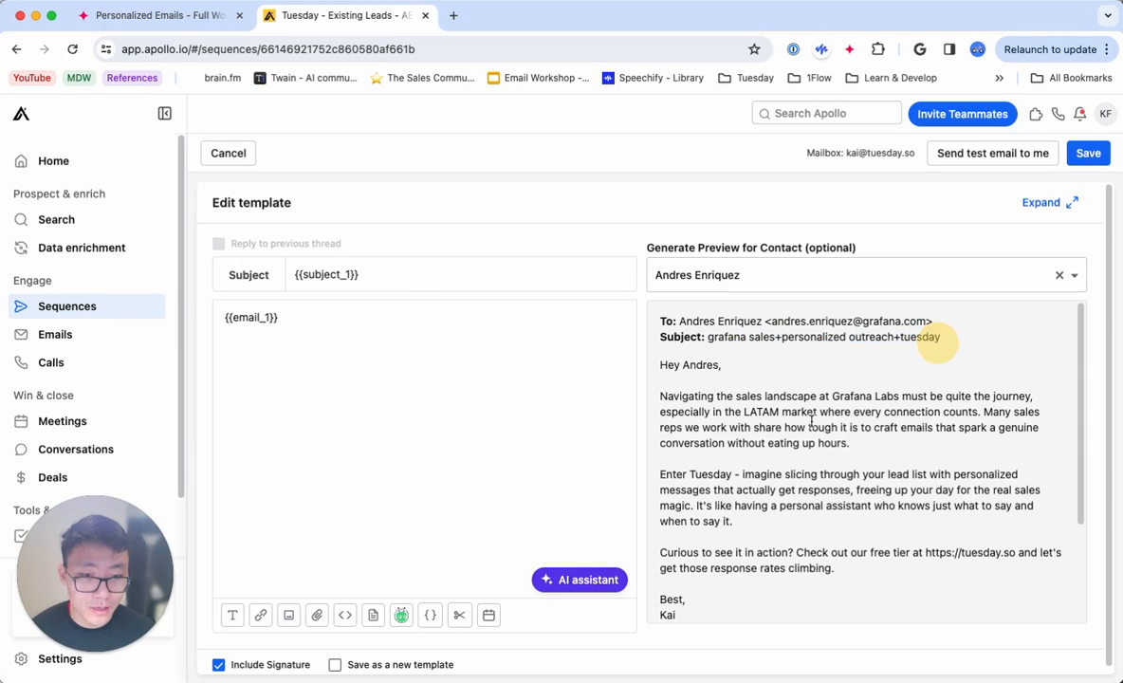
scroll(810, 419, down, 1)
scroll(650, 525, up, 1)
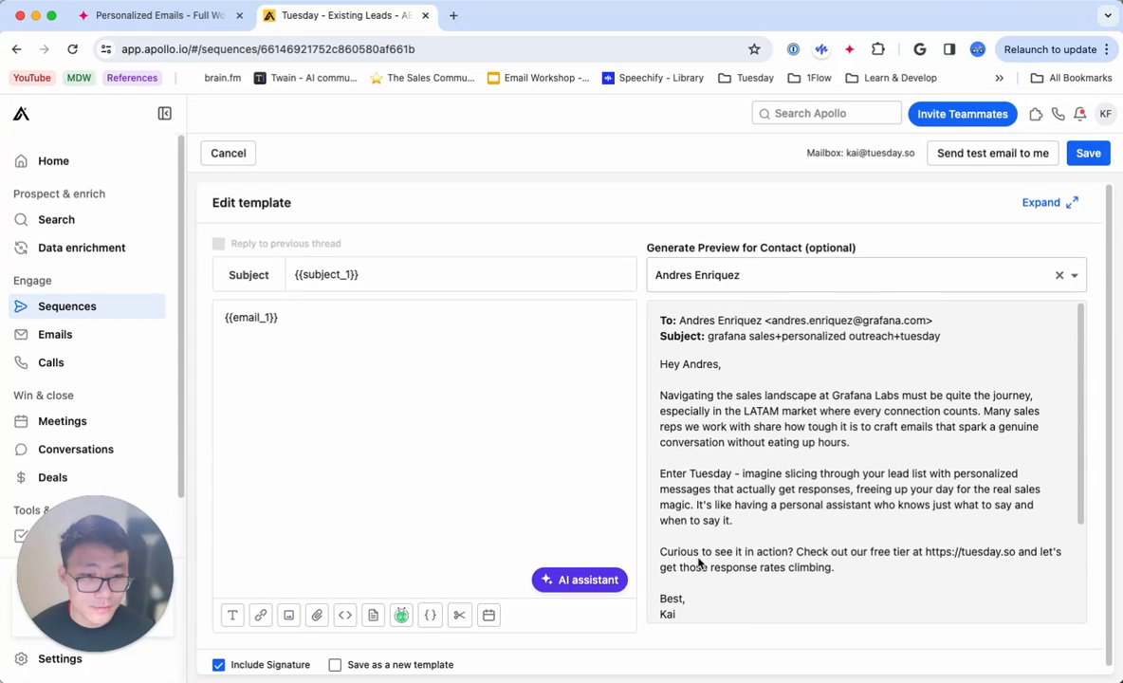
drag(726, 397, 738, 412)
click(807, 539)
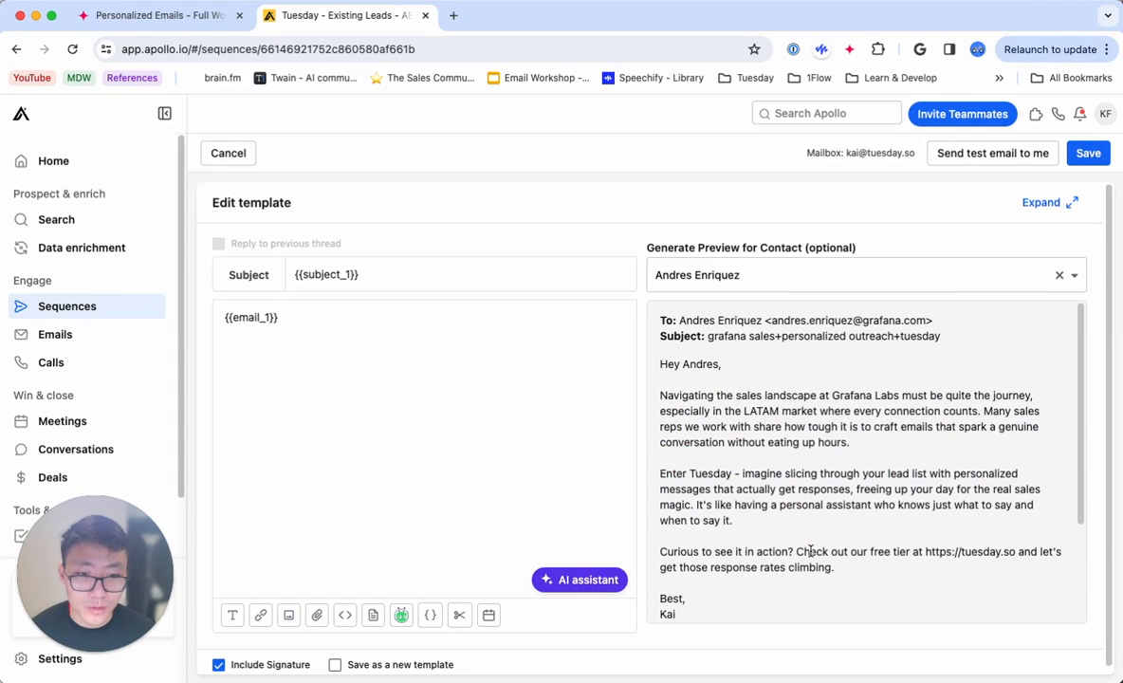